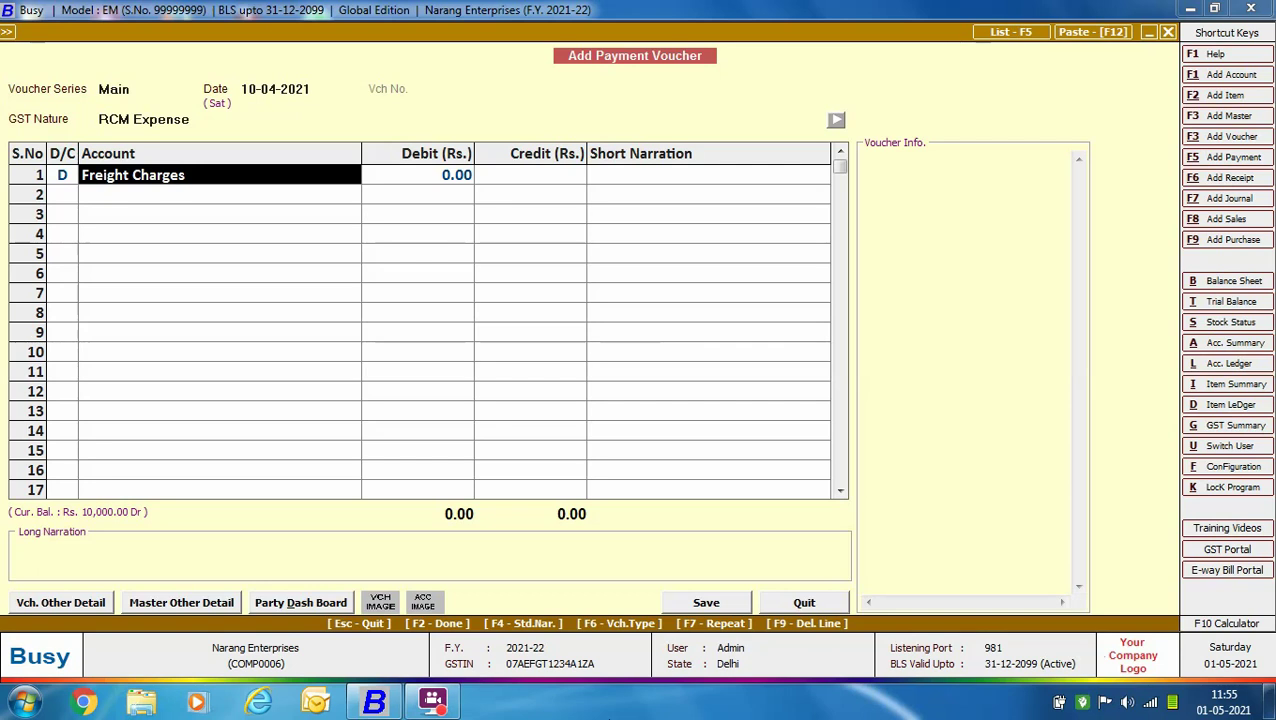
Review the Freight Charges account master without changing it and debit that account Rs. 5,000 in the payment voucher
key("alt+m")
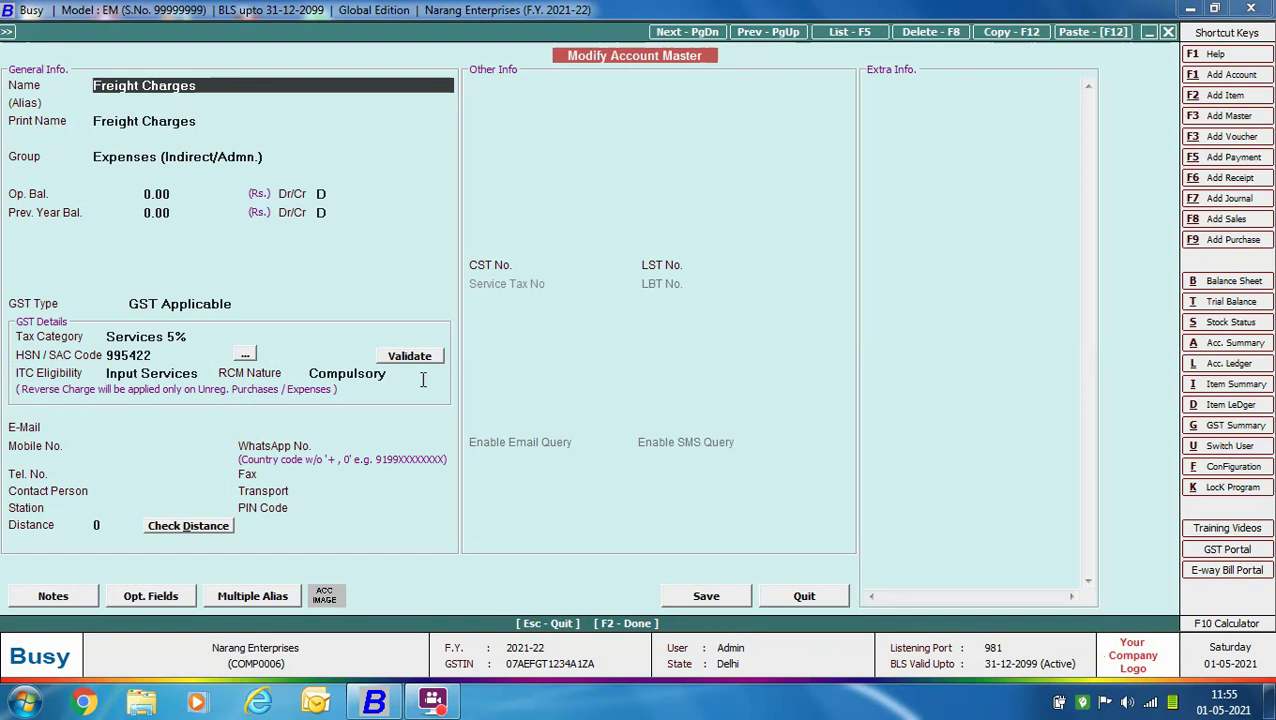
left_click(795, 594)
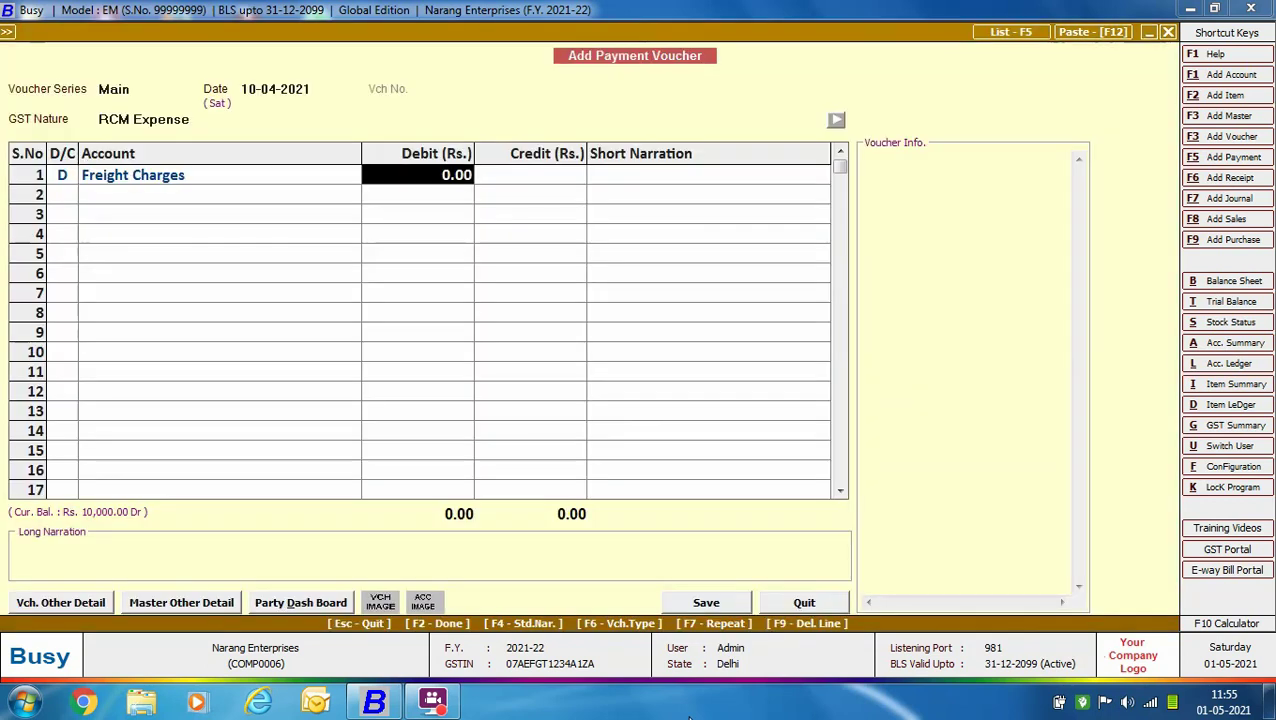
type("5000")
key("Return")
key("Return")
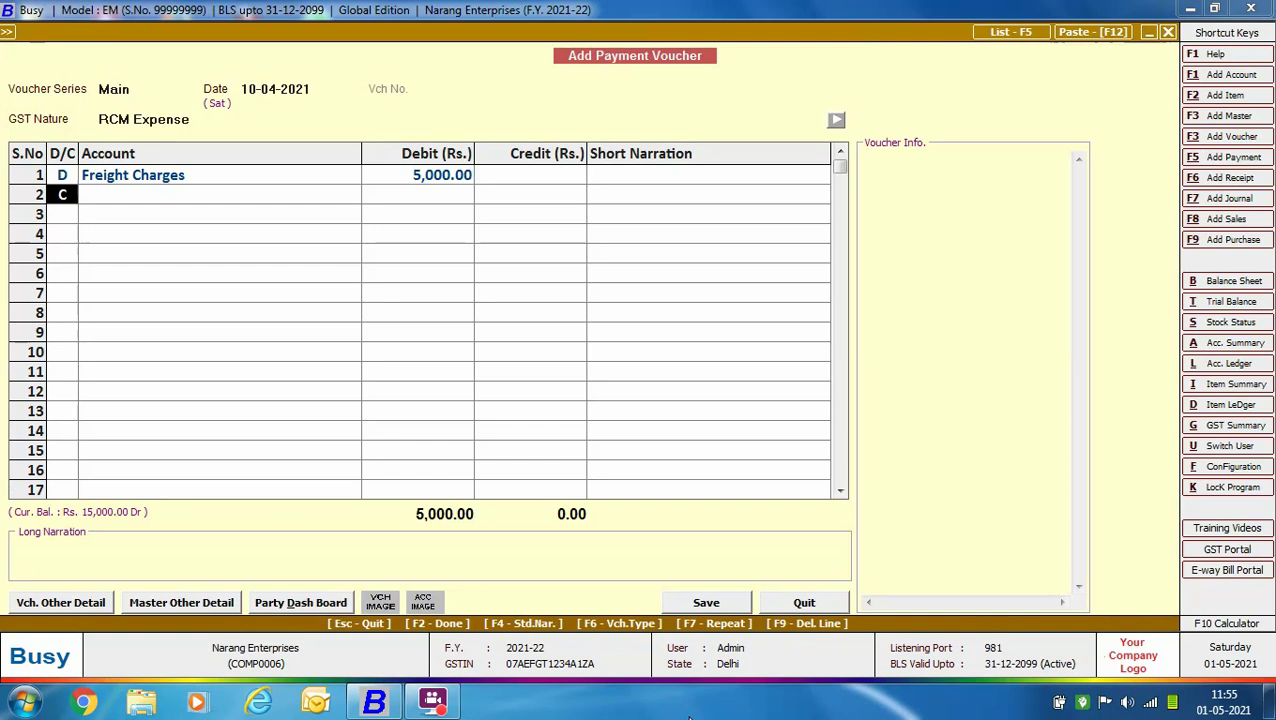
Credit Cash with Rs. 5,000, save the payment voucher and leave payment entry
key("Return")
key("Return")
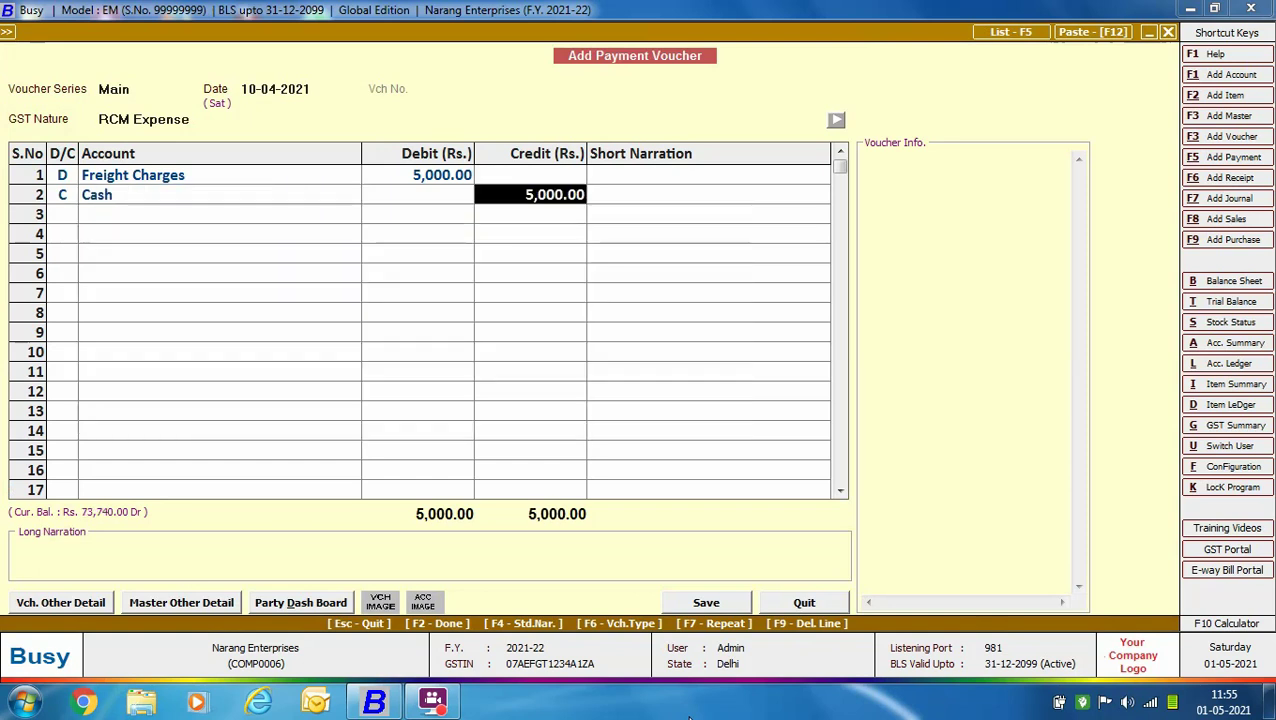
key("Return")
key("Return")
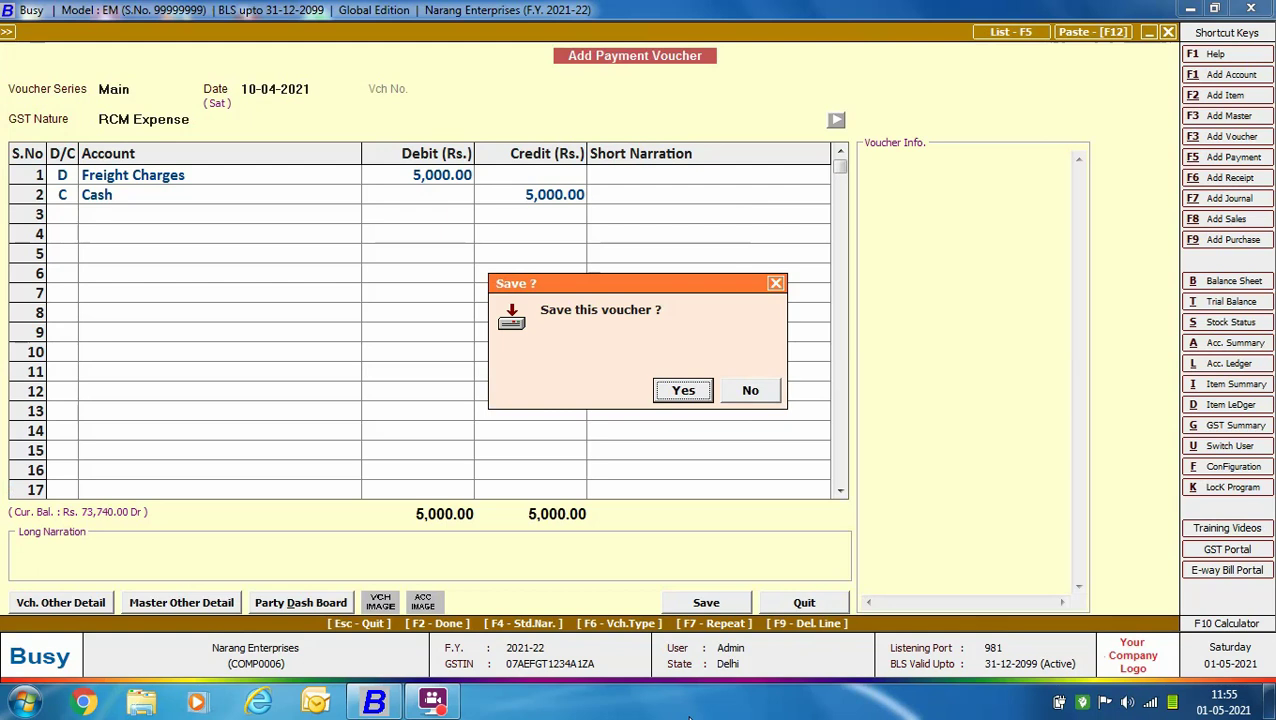
key("Return")
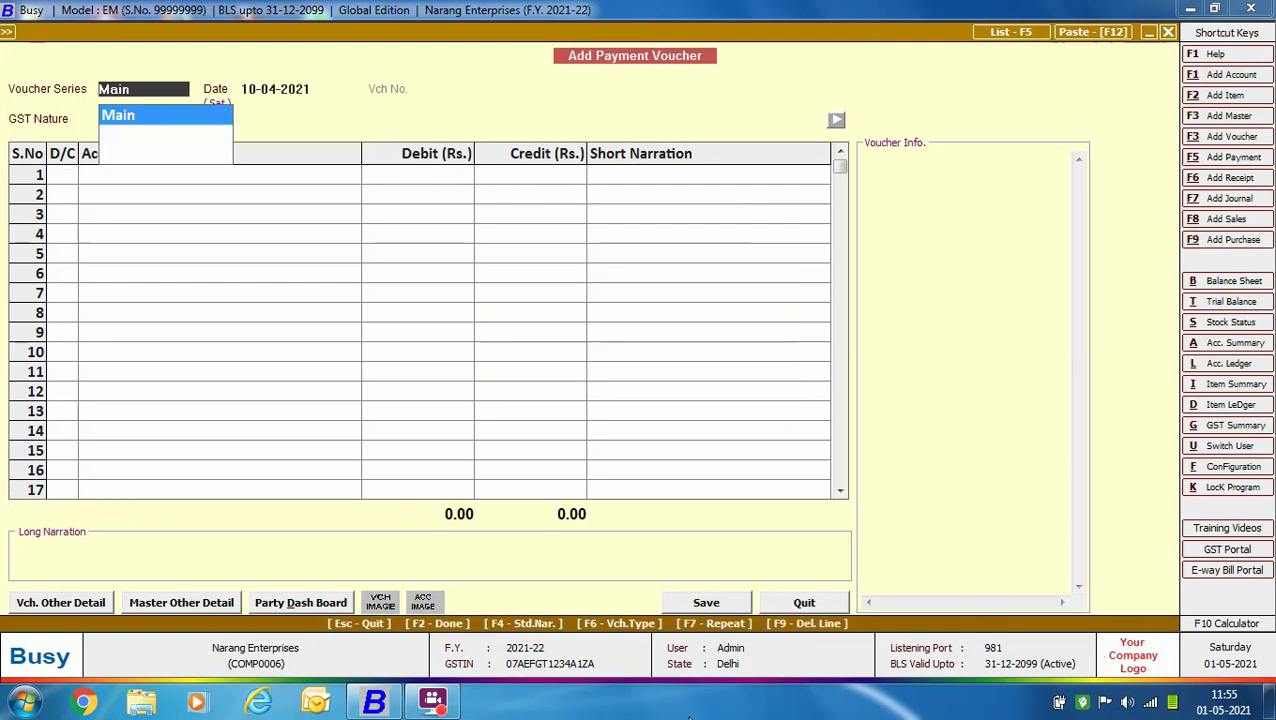
key("Escape")
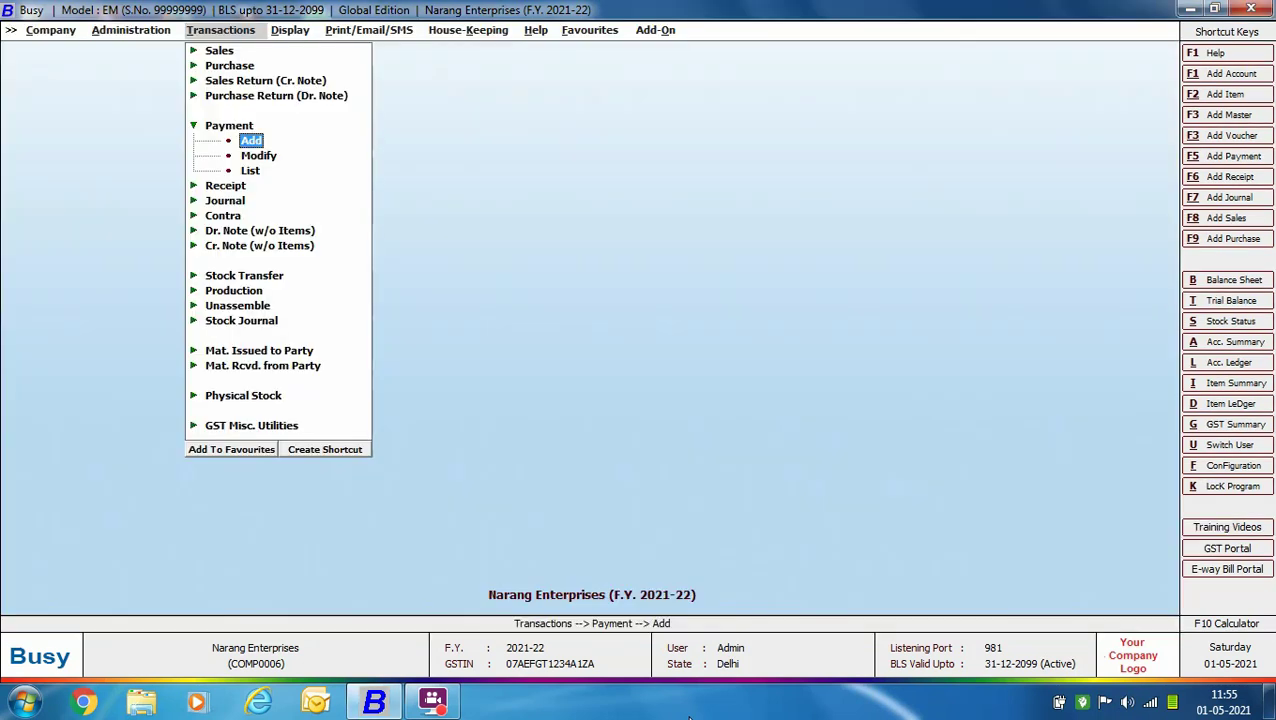
Start a new journal voucher with RCM Expense as its GST nature
left_click(238, 203)
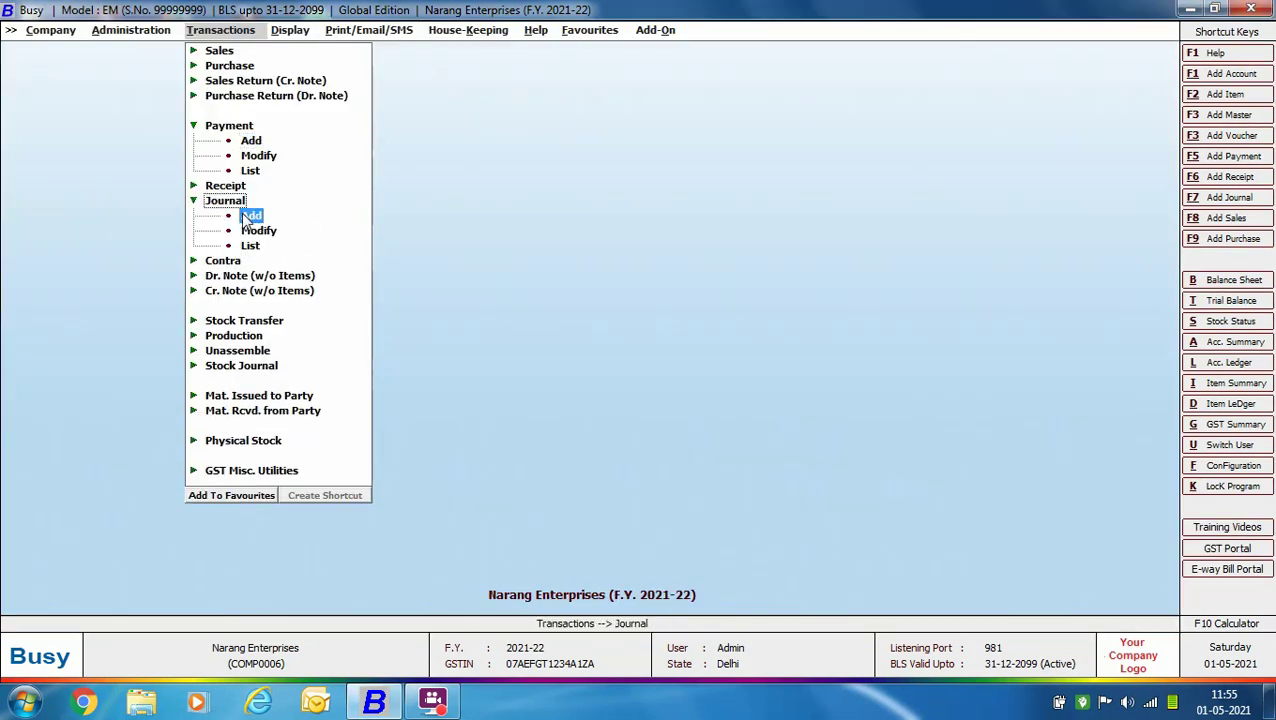
left_click(250, 216)
key("Return")
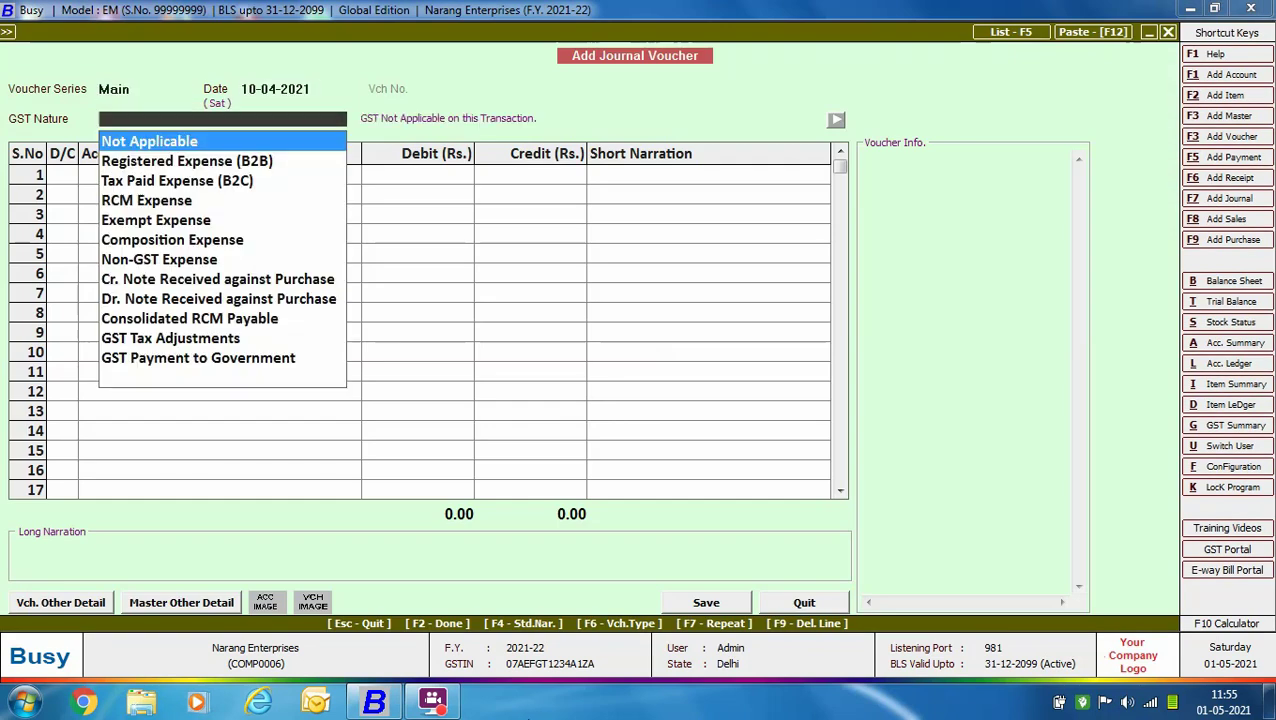
key("Down")
key("Down")
key("Down")
key("Return")
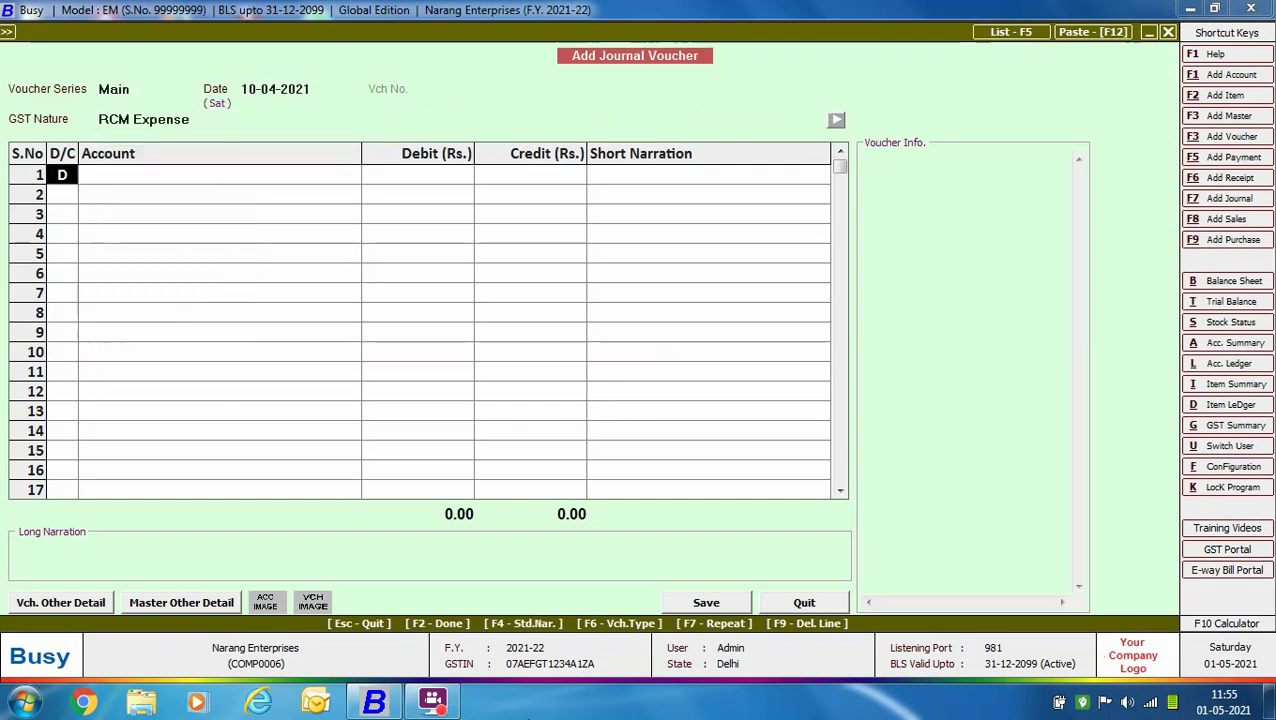
Debit Server Hosting Space with Rs. 49,000 in the journal voucher, reviewing its account master before entering the amount
key("Return")
type("serv")
key("Return")
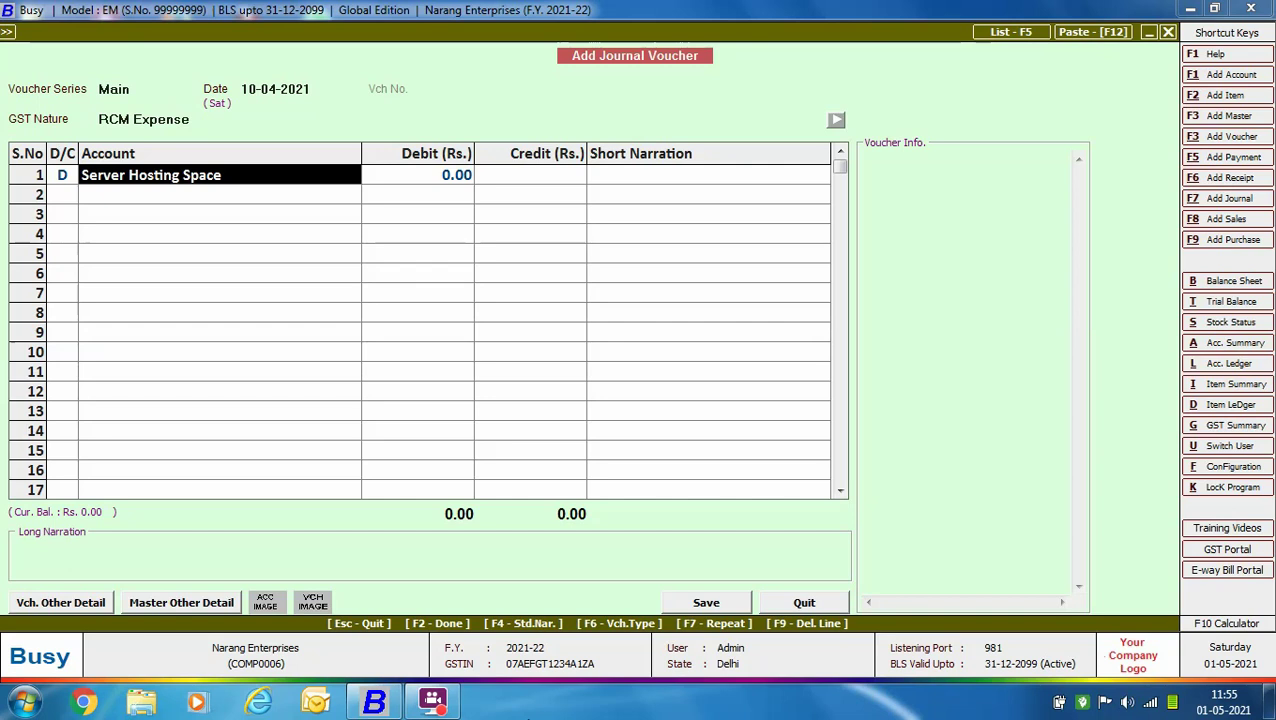
key("ctrl+Return")
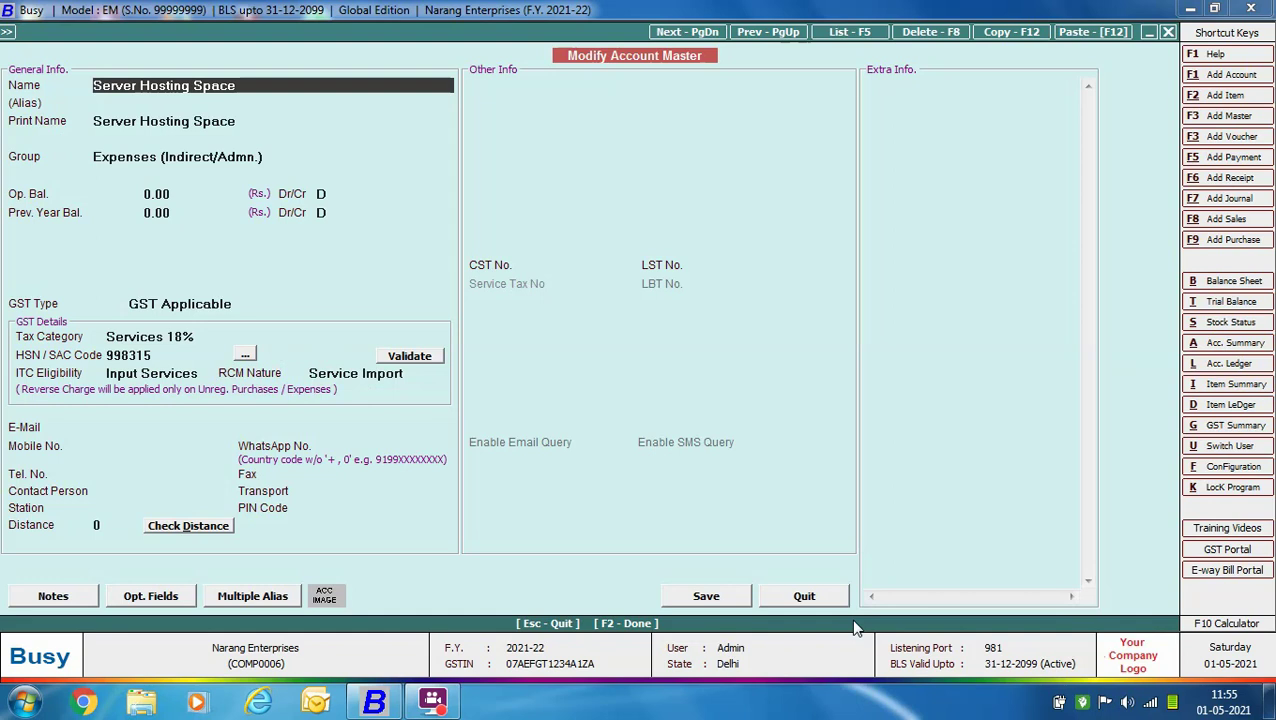
left_click(812, 596)
key("Return")
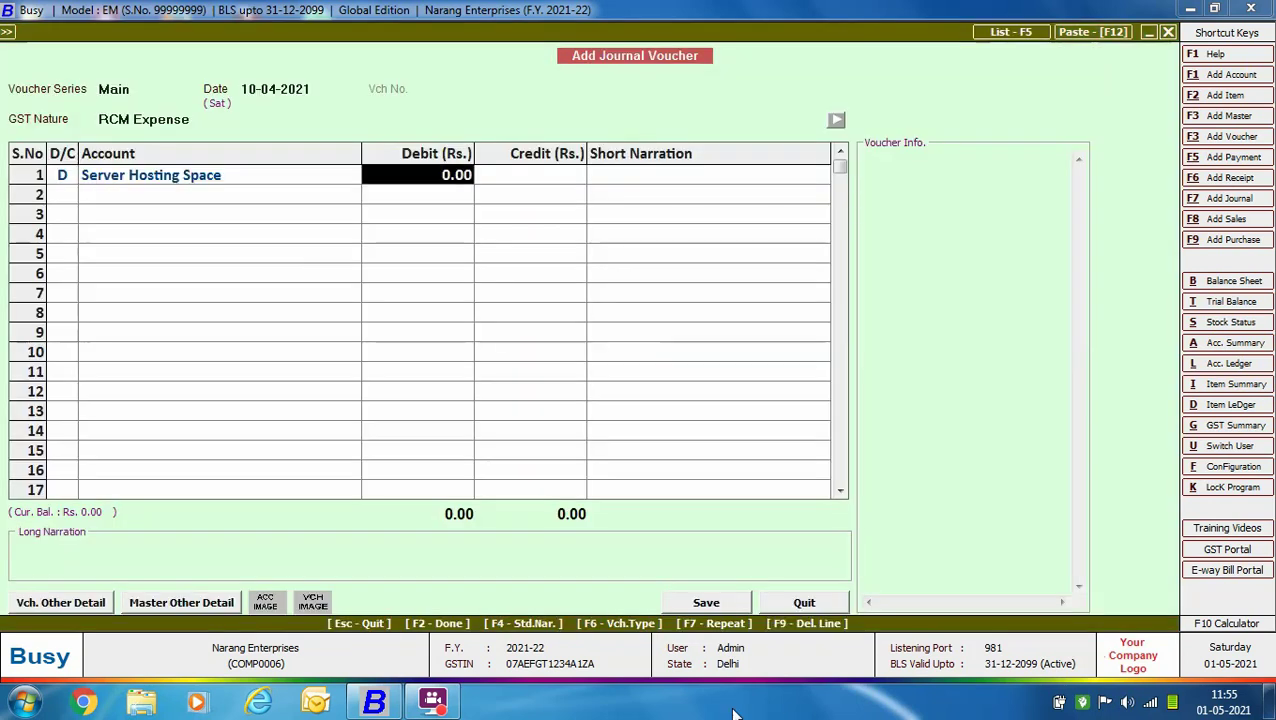
type("49000")
key("Return")
key("Return")
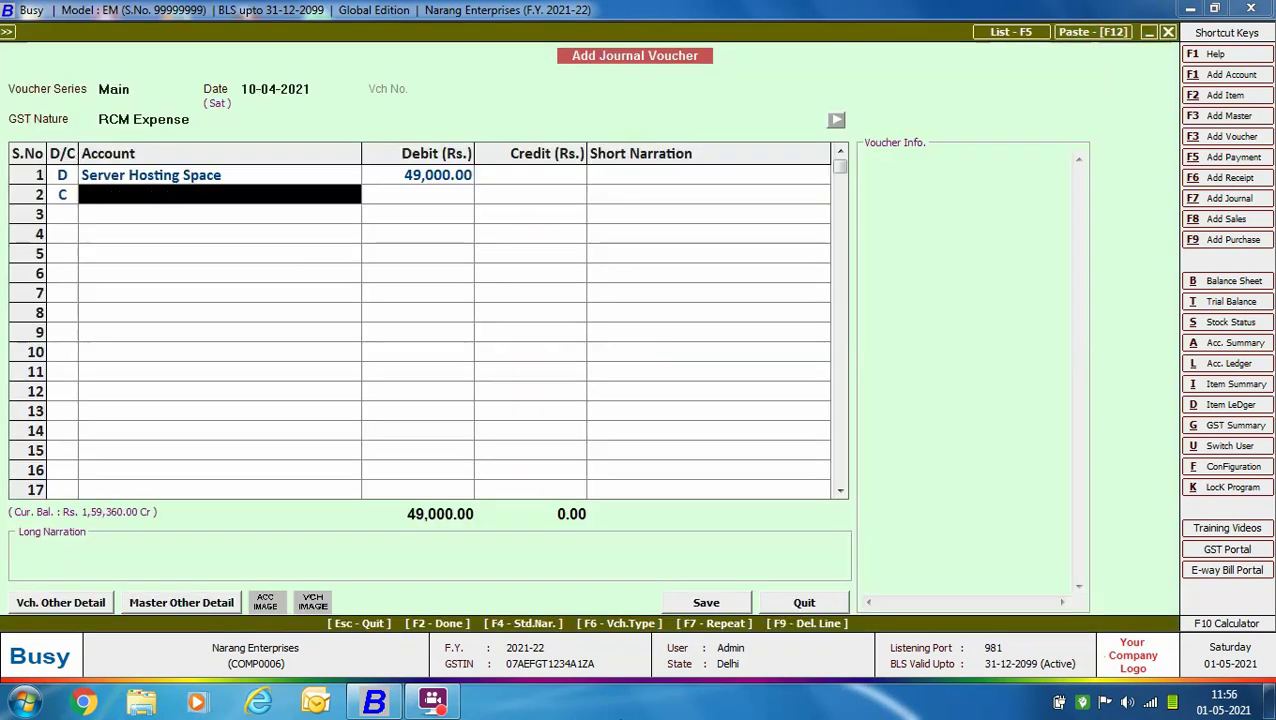
Credit Tech Craft Inc. with Rs. 49,000, save the journal voucher and leave journal entry
type("tech")
key("Return")
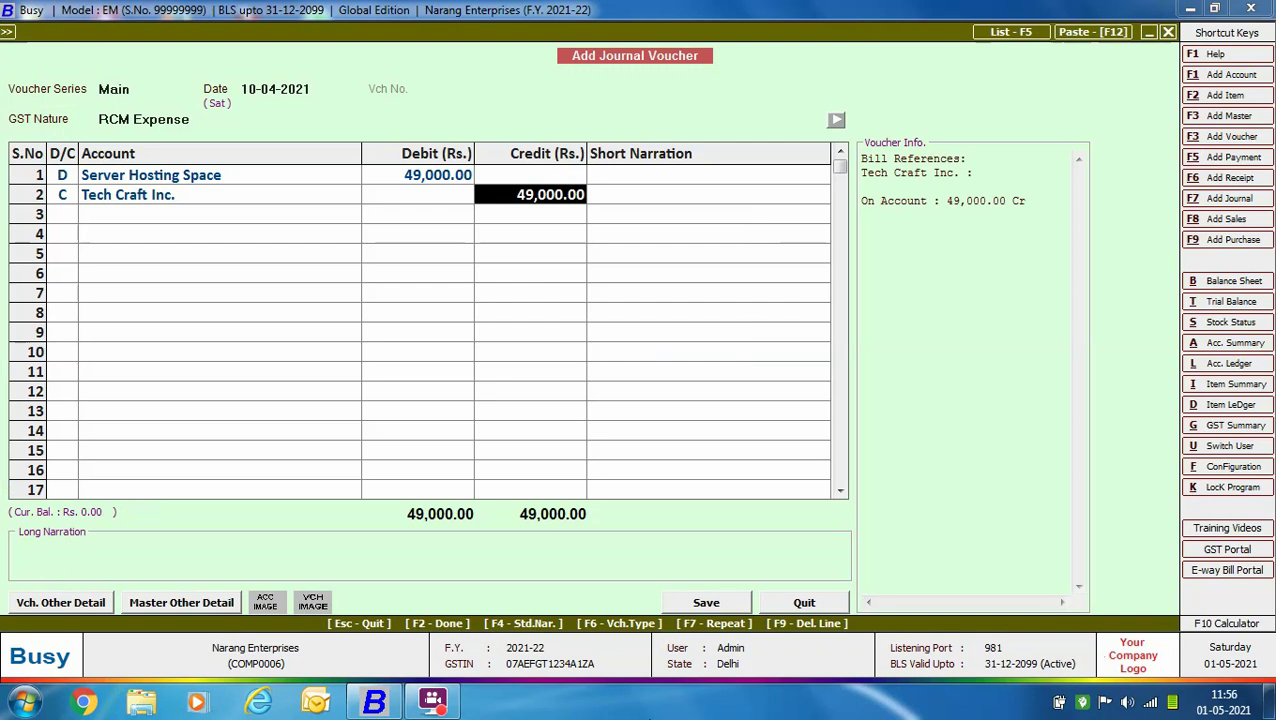
key("Return")
key("Return")
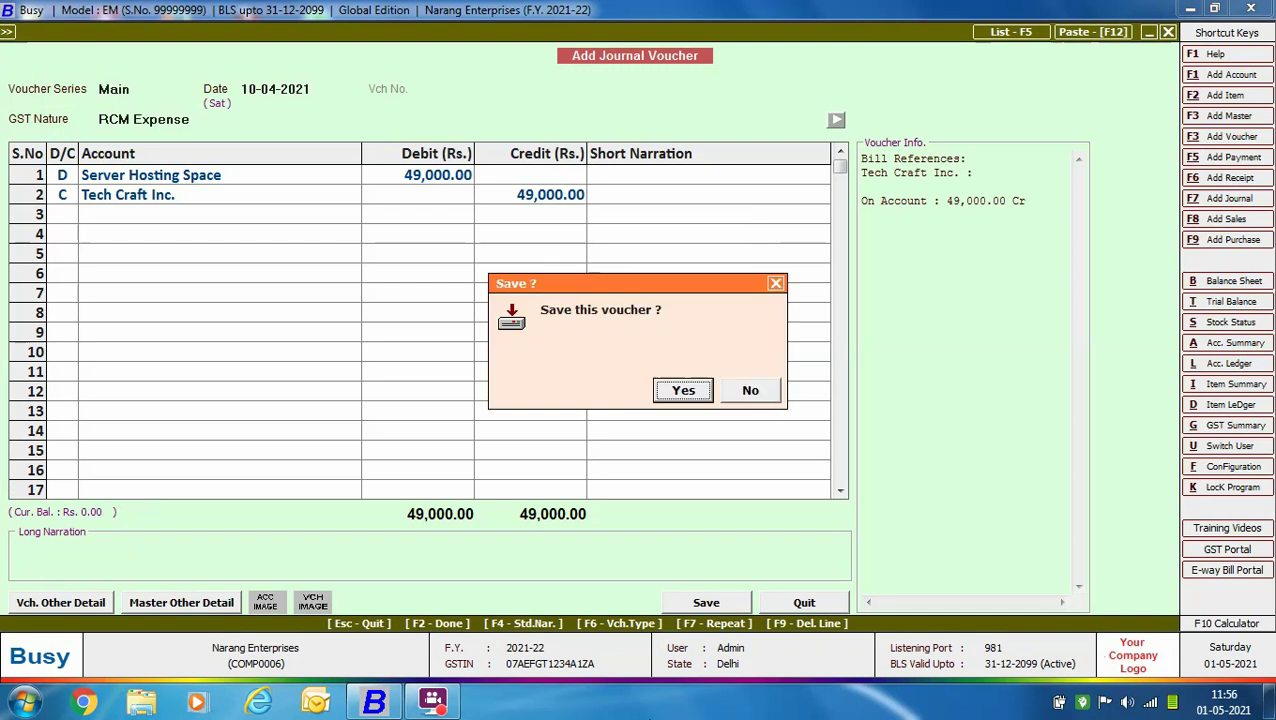
key("Return")
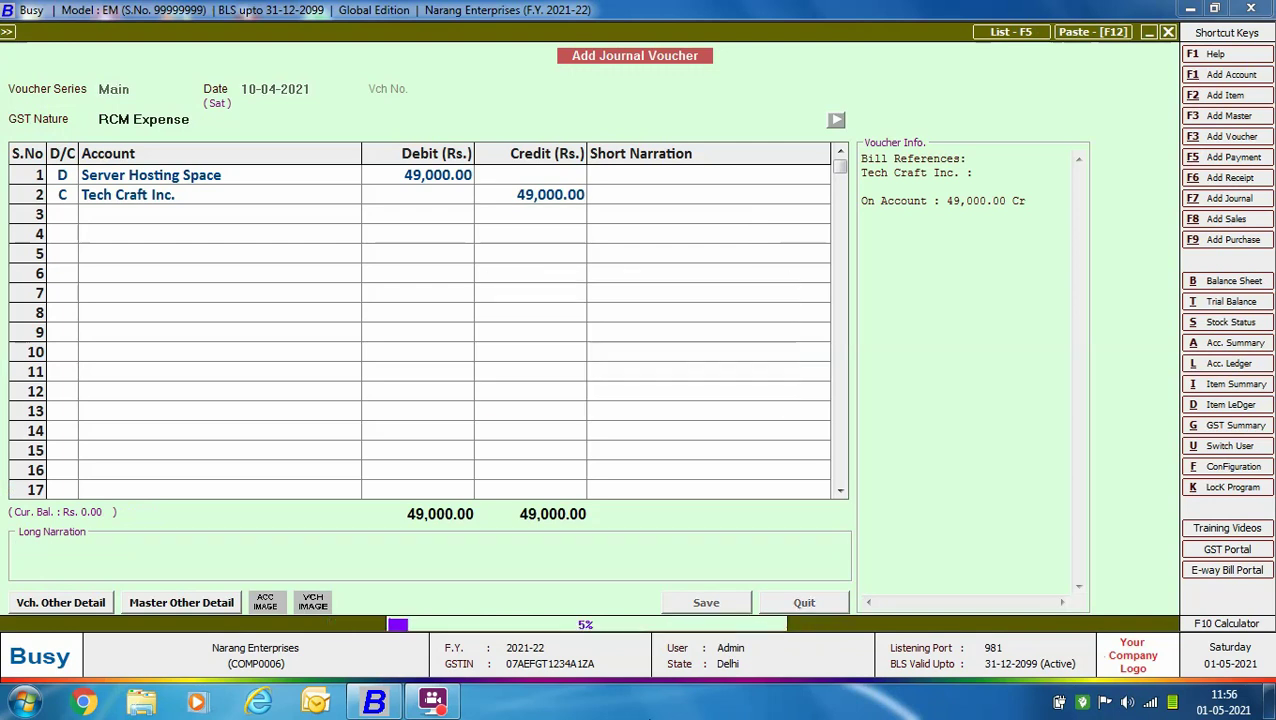
key("Escape")
key("Escape")
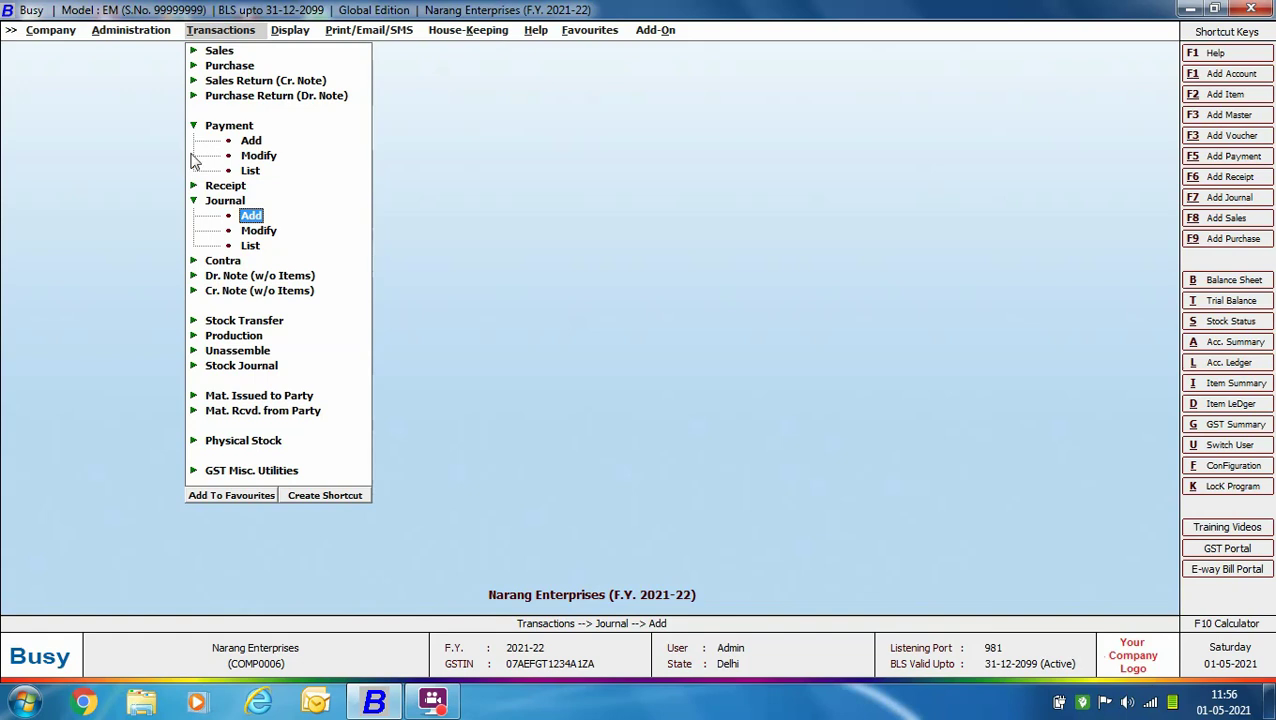
Start purchase voucher 19 dated 10-04-2021, choose the purchase type L/GST-Unreg(RCM) and review that type's master without changing it
left_click(229, 65)
left_click(249, 81)
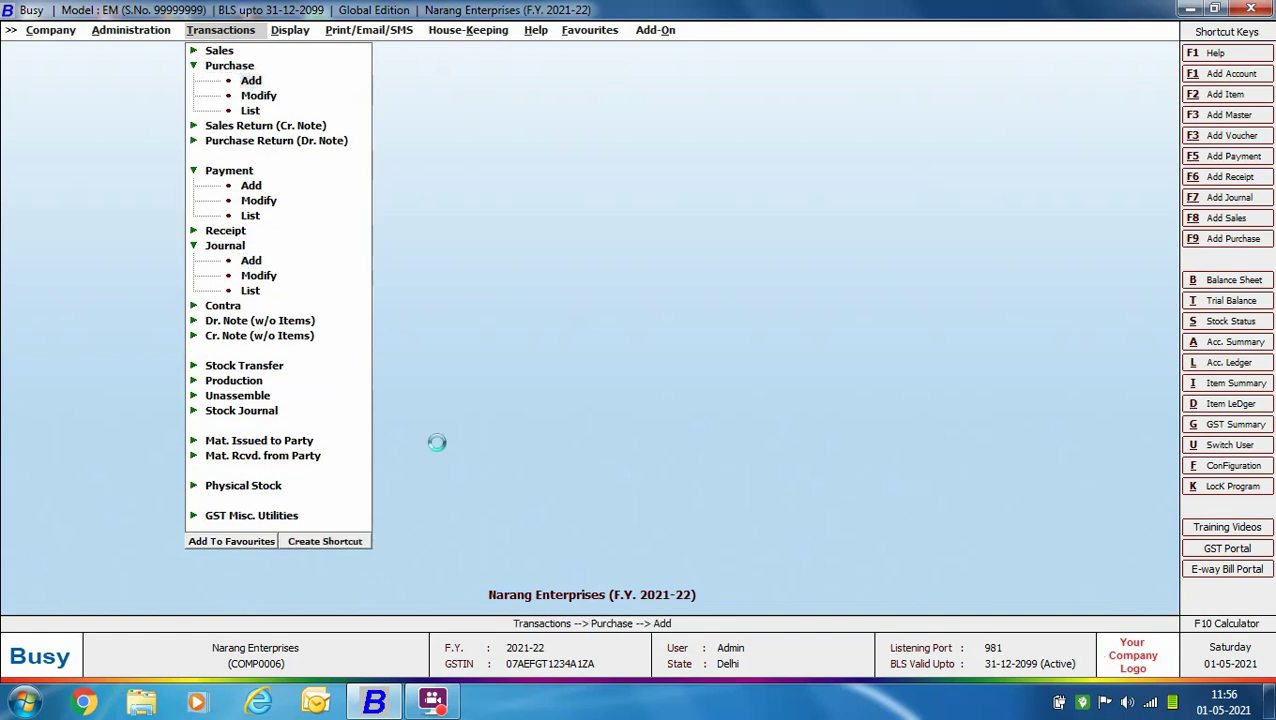
key("Return")
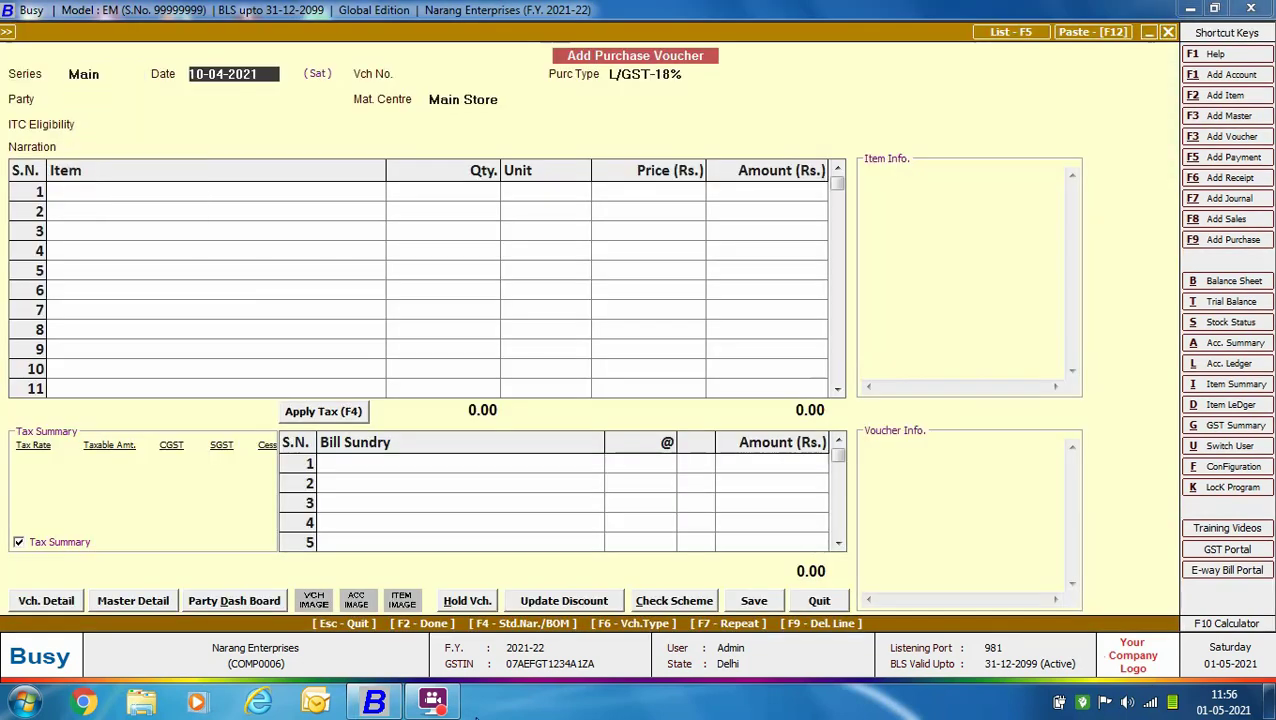
key("Return")
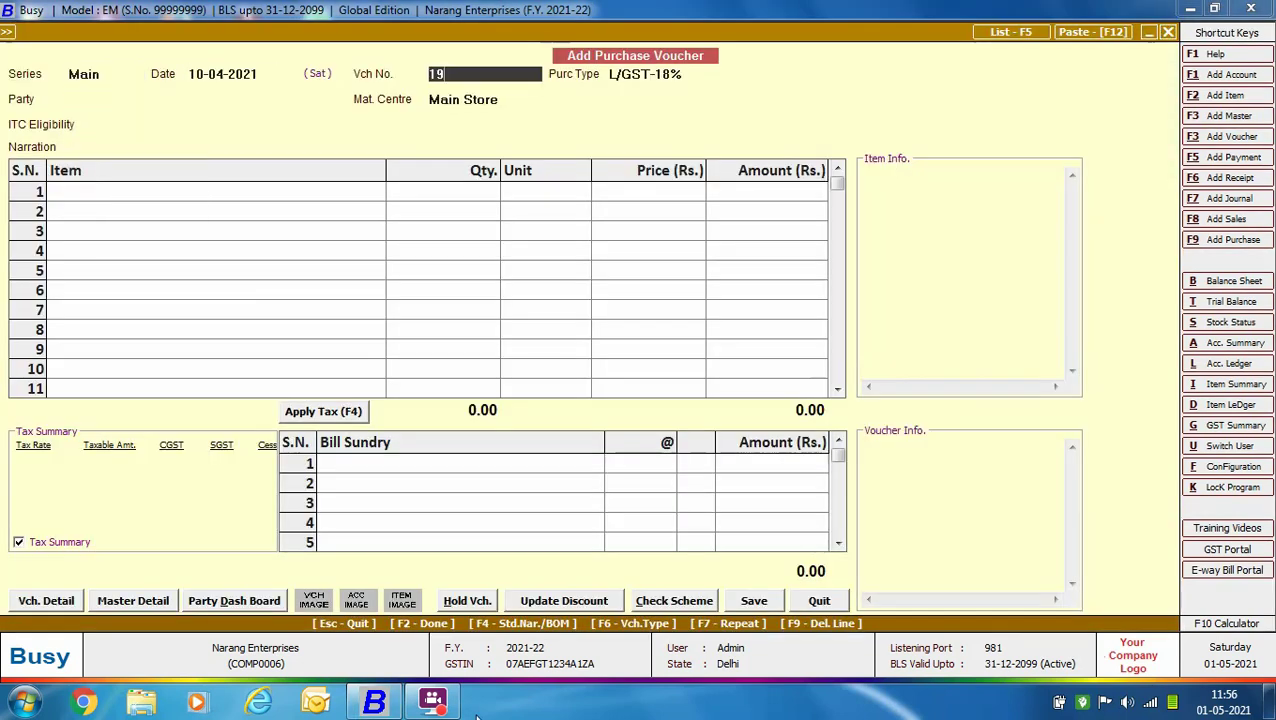
key("Return")
key("Up")
key("Up")
key("Up")
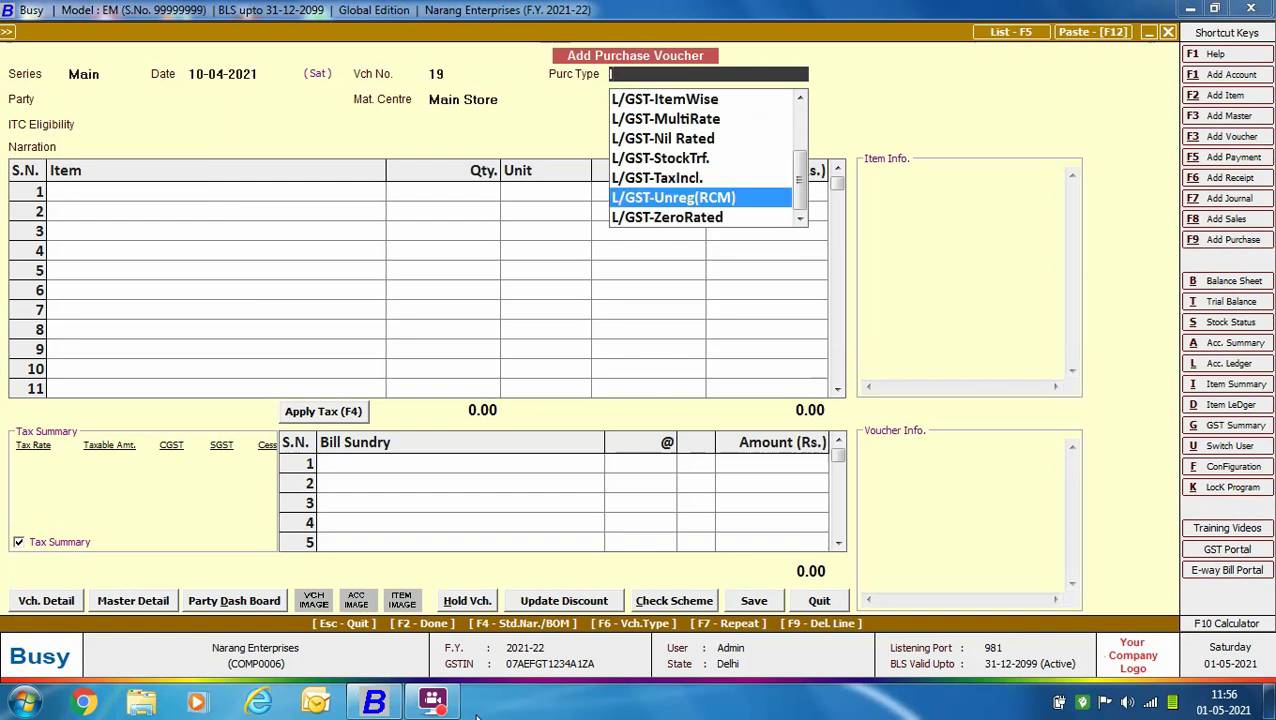
key("ctrl+Return")
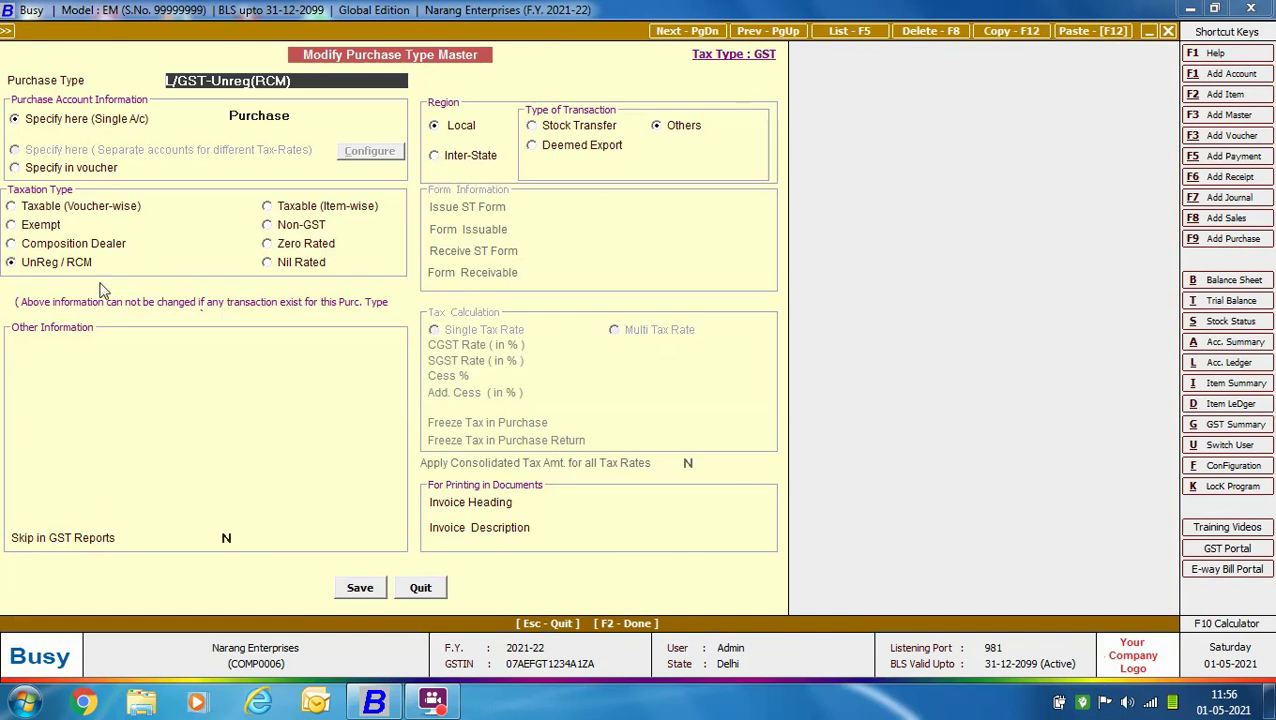
left_click(420, 587)
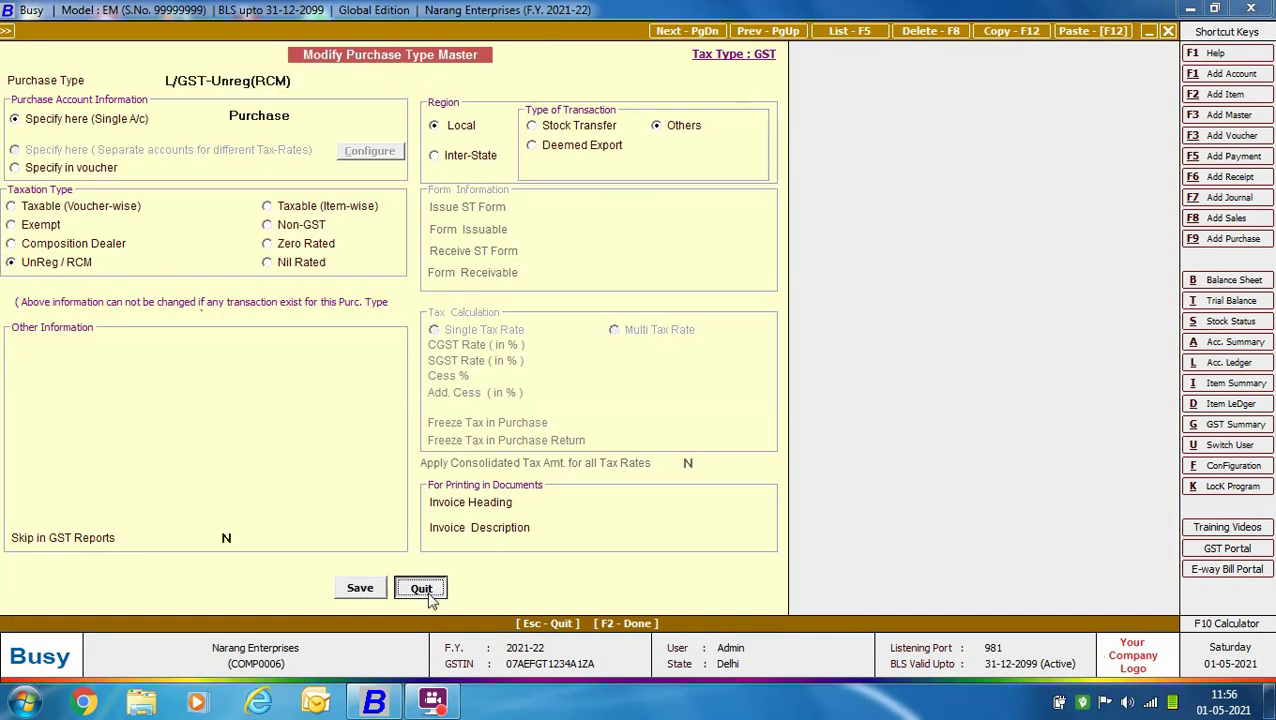
Set the purchase voucher's party to G.P. Associates, ITC eligibility to Input Services and reverse charge to Compulsory
key("Return")
key("Return")
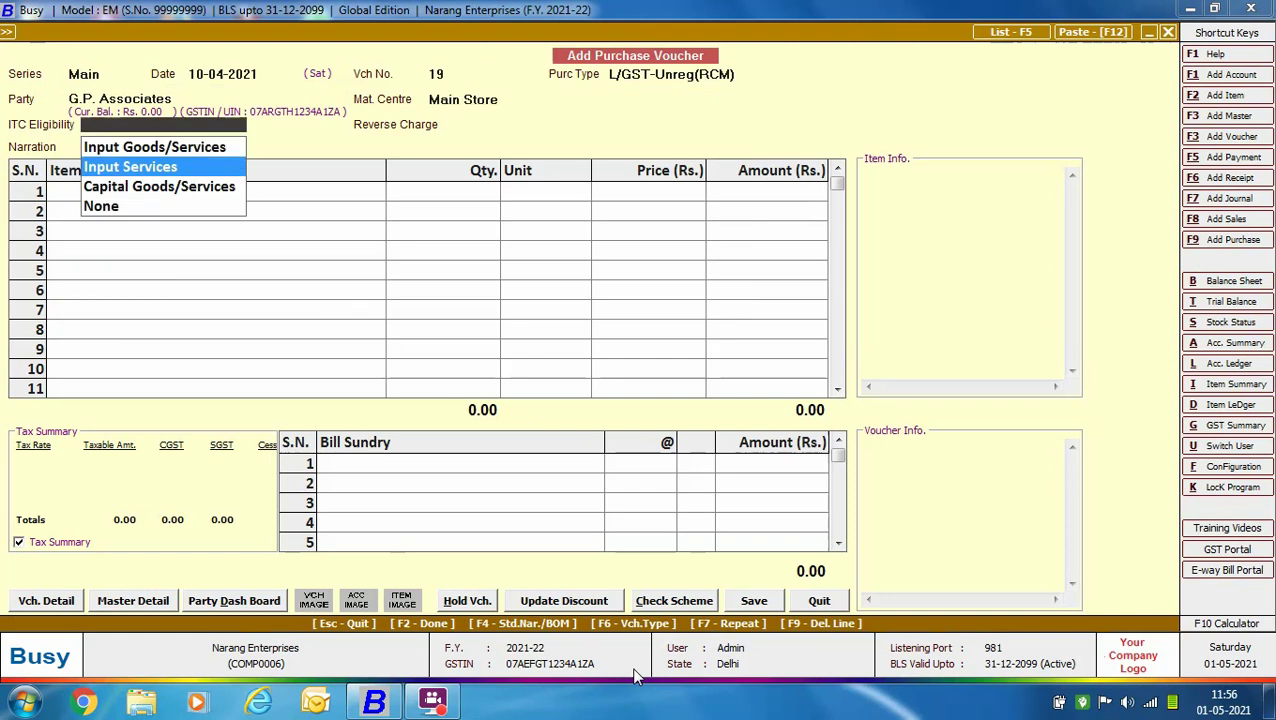
key("Return")
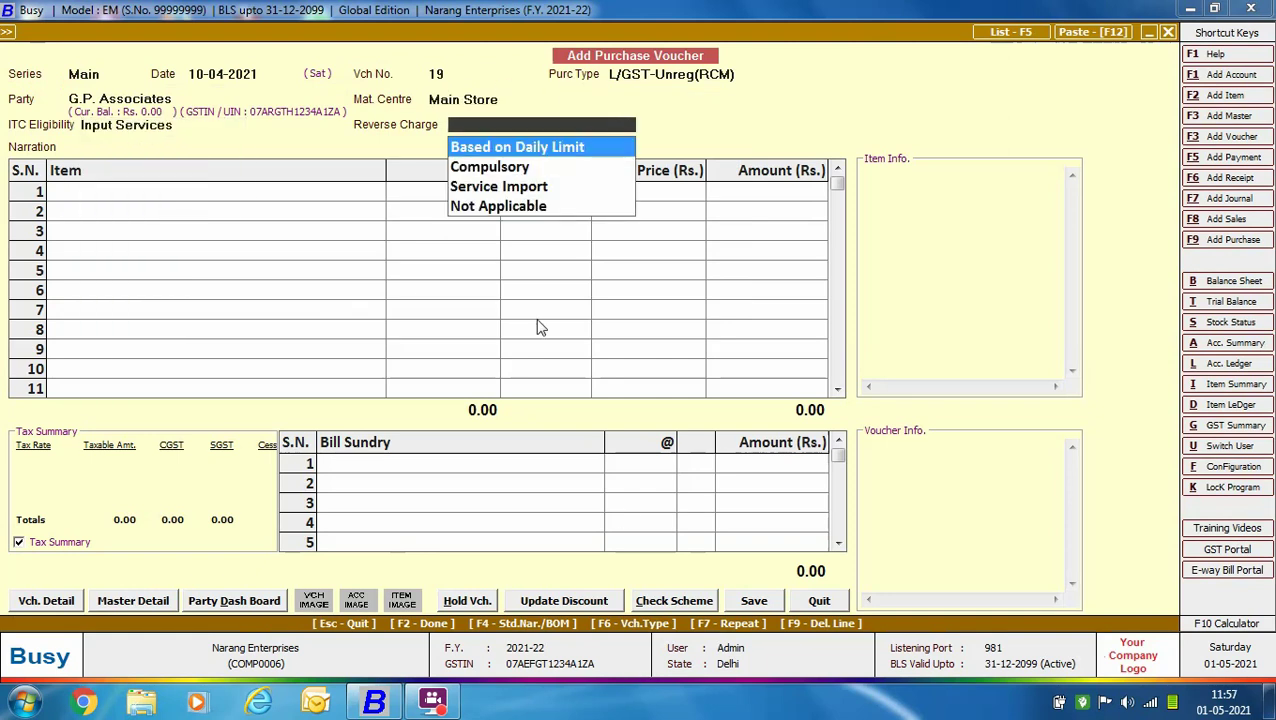
key("Down")
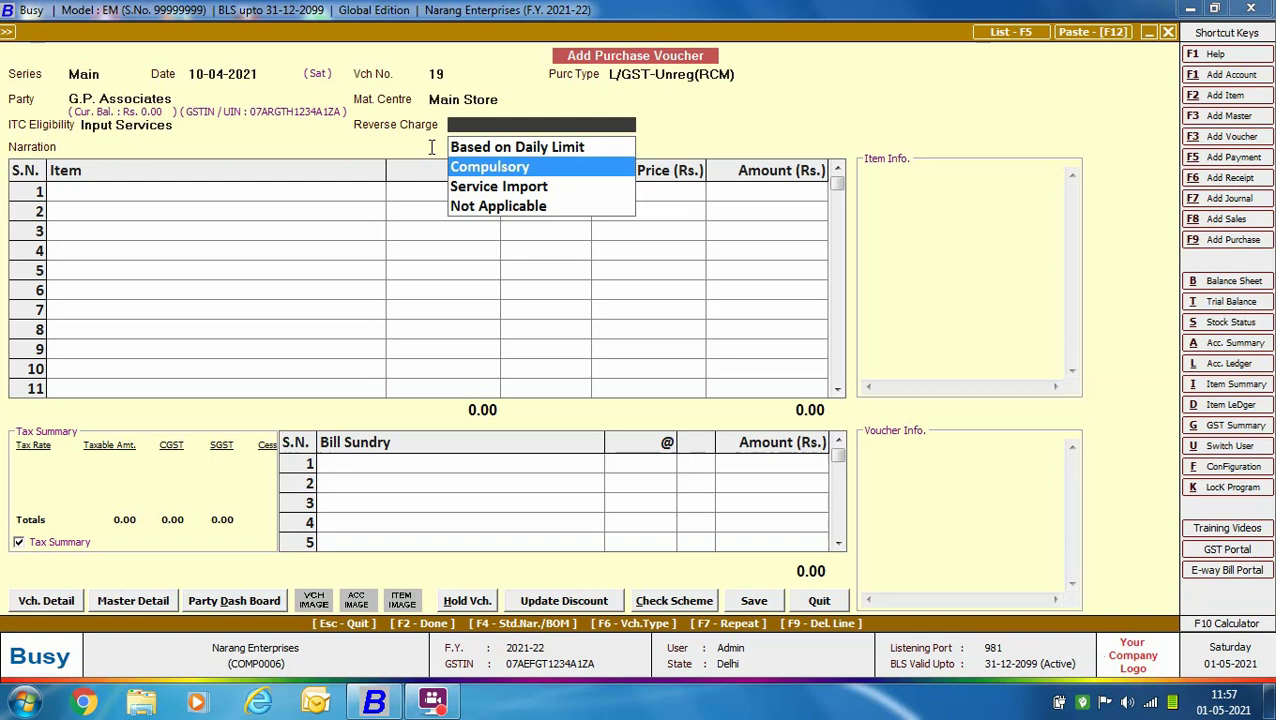
key("Return")
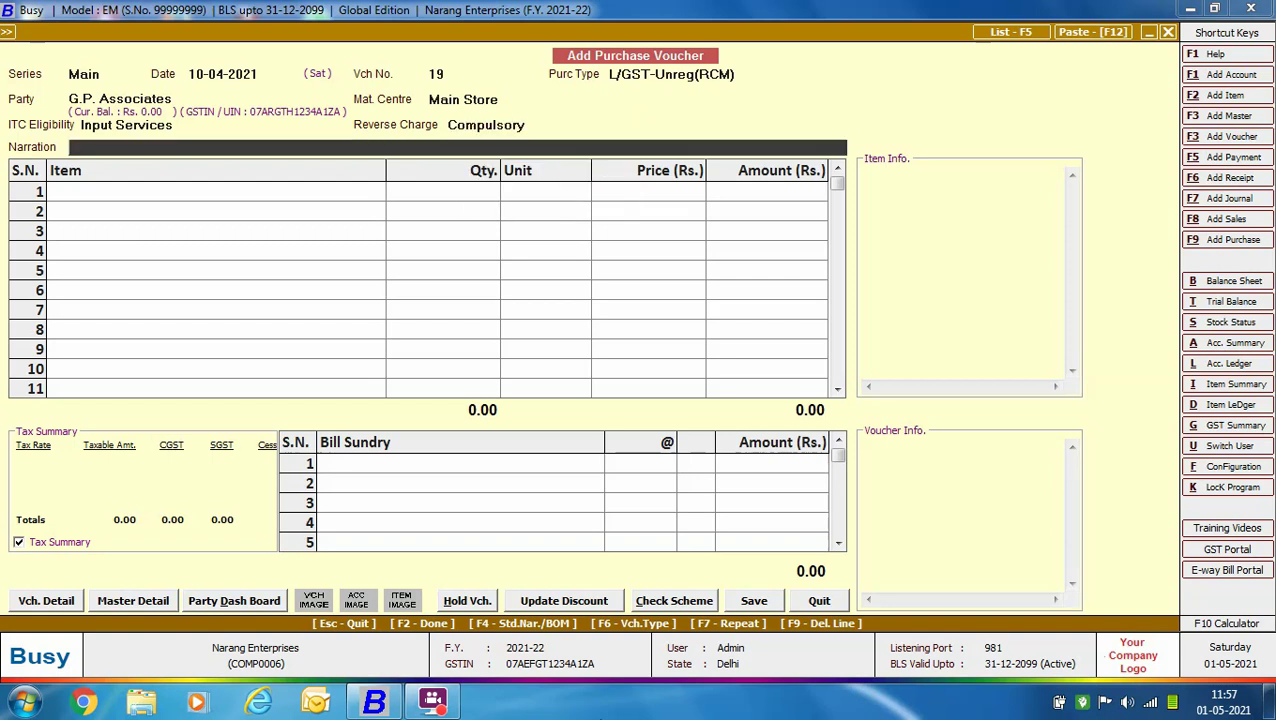
Add the item Legal Counselling with an amount of Rs. 15,000 and save the purchase voucher with its GST bill details
key("Return")
type("leg")
key("Return")
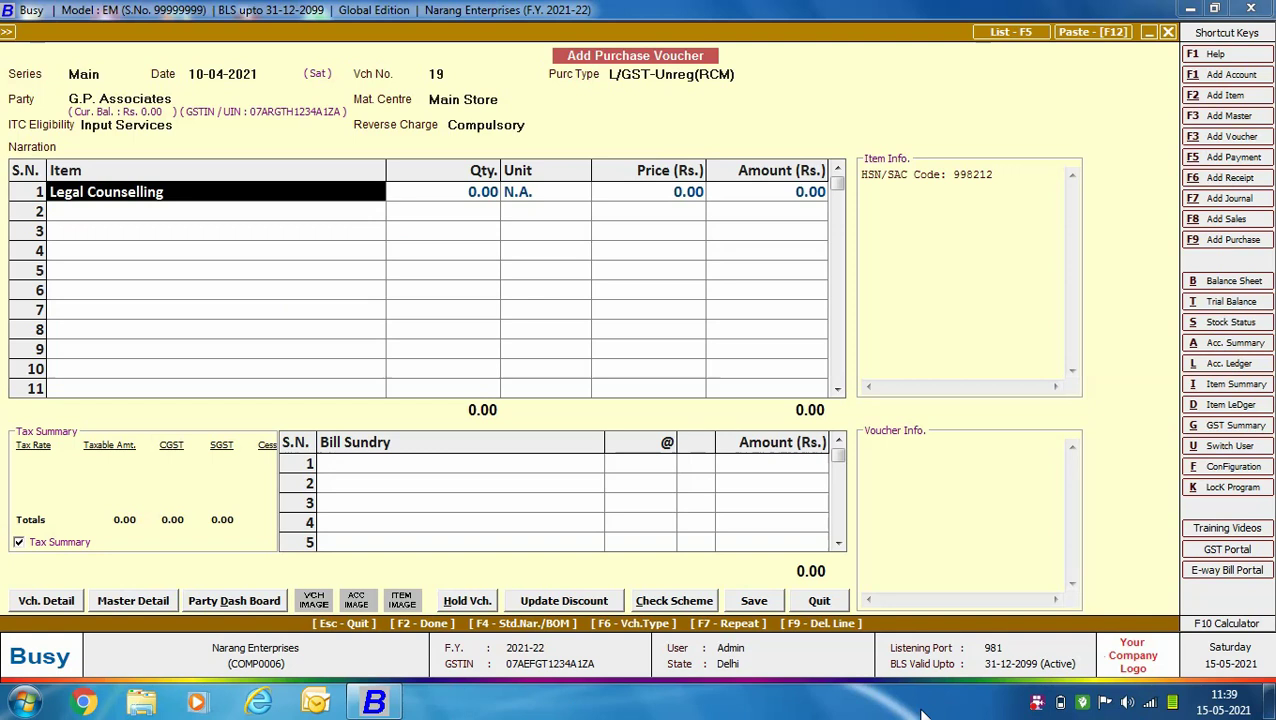
key("ctrl+Return")
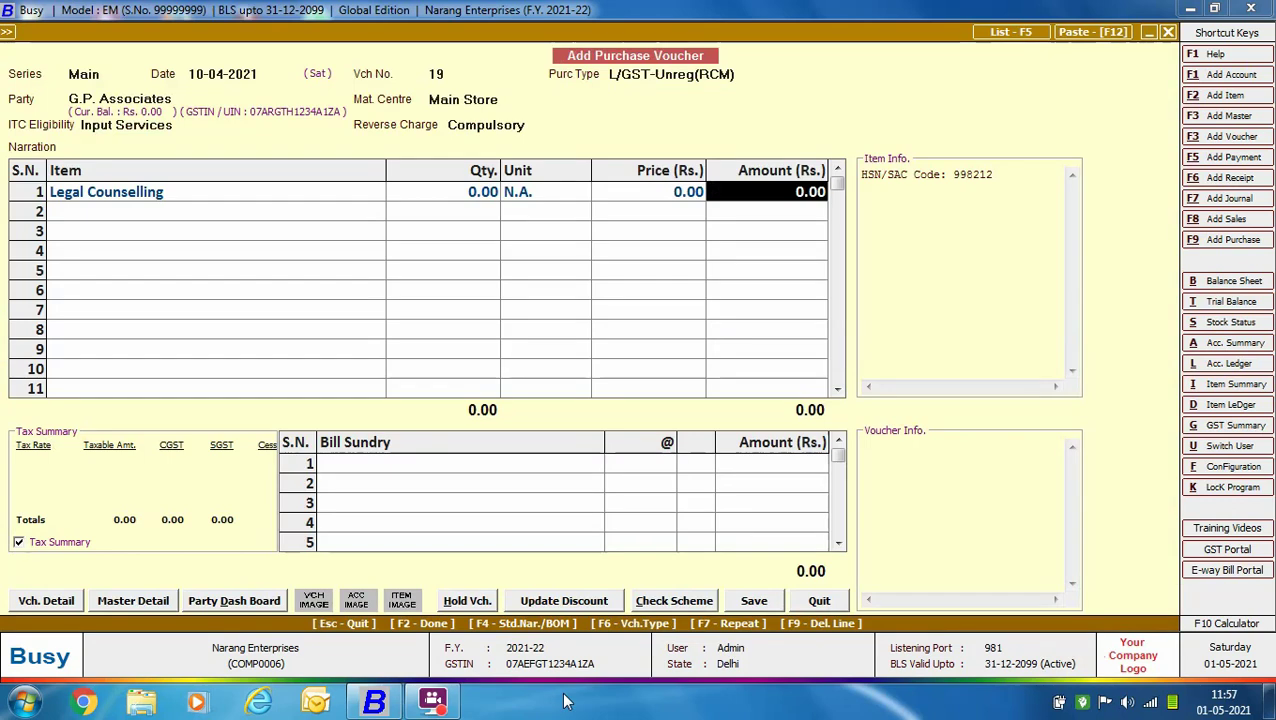
type("15000")
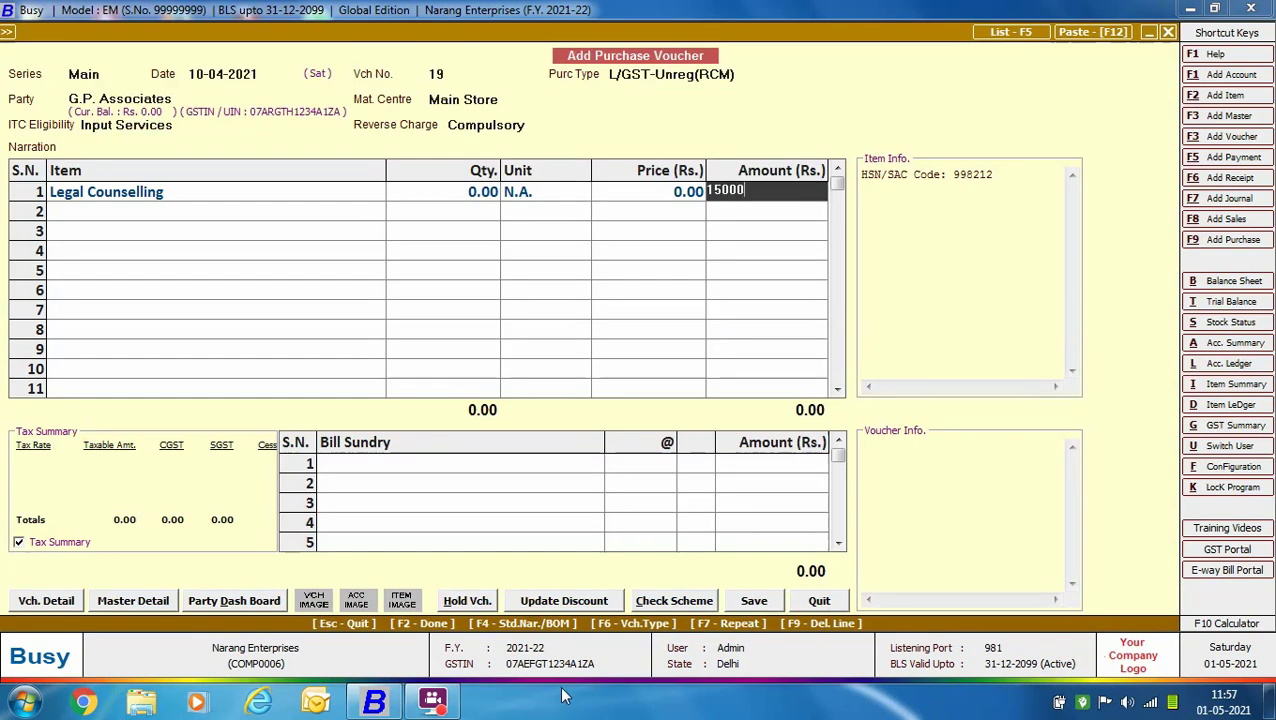
key("Return")
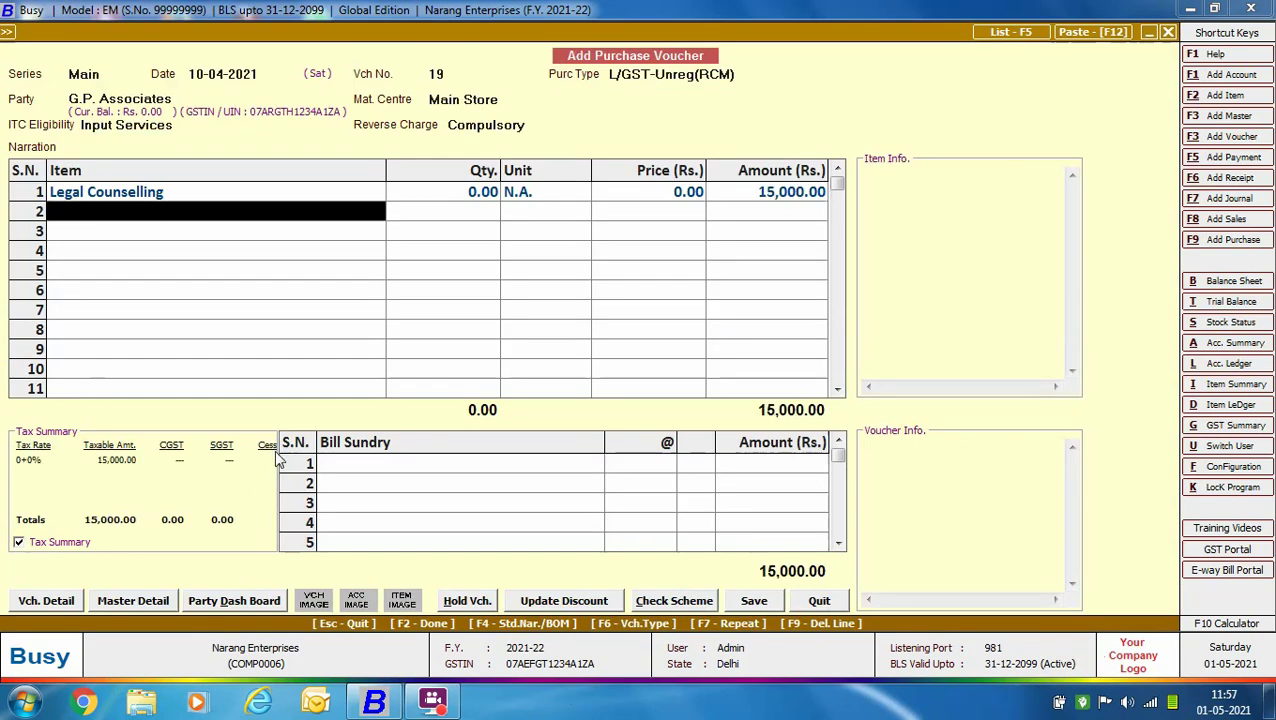
left_click(755, 602)
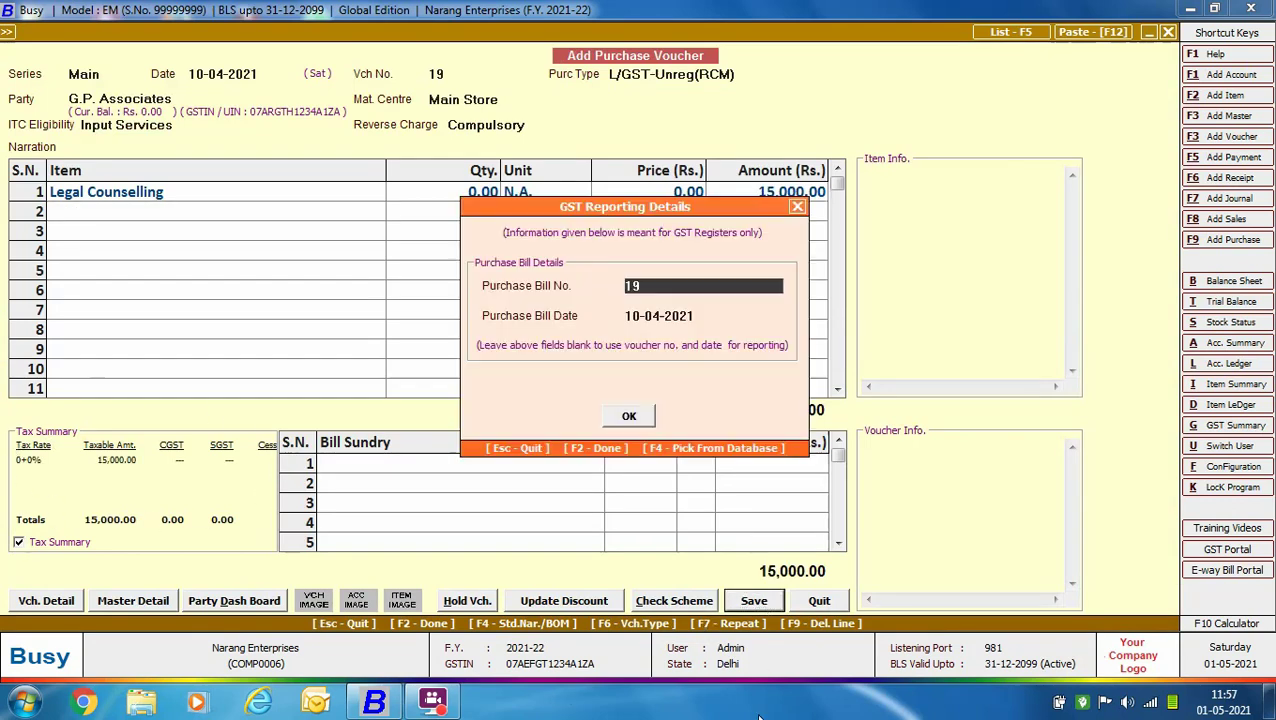
key("Return")
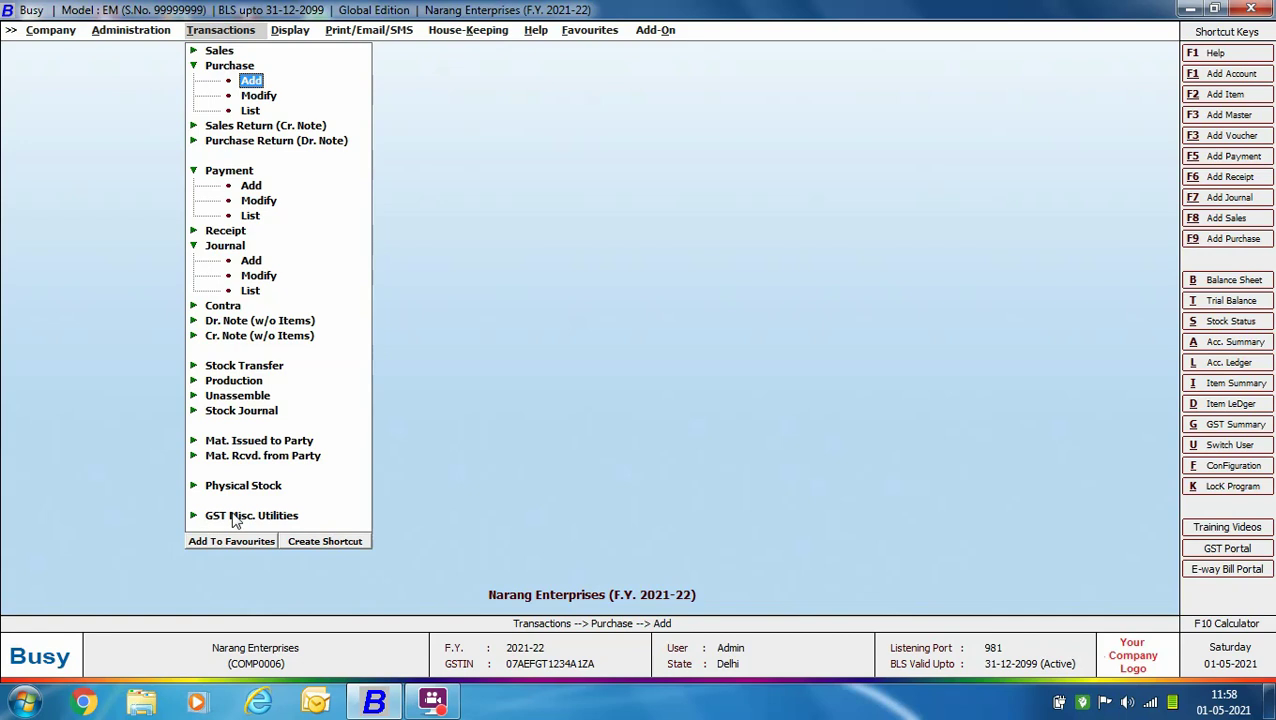
Open the Check/Post Consolidated RCM Payable report on a monthly basis for April with tax amounts rounded off
left_click(233, 512)
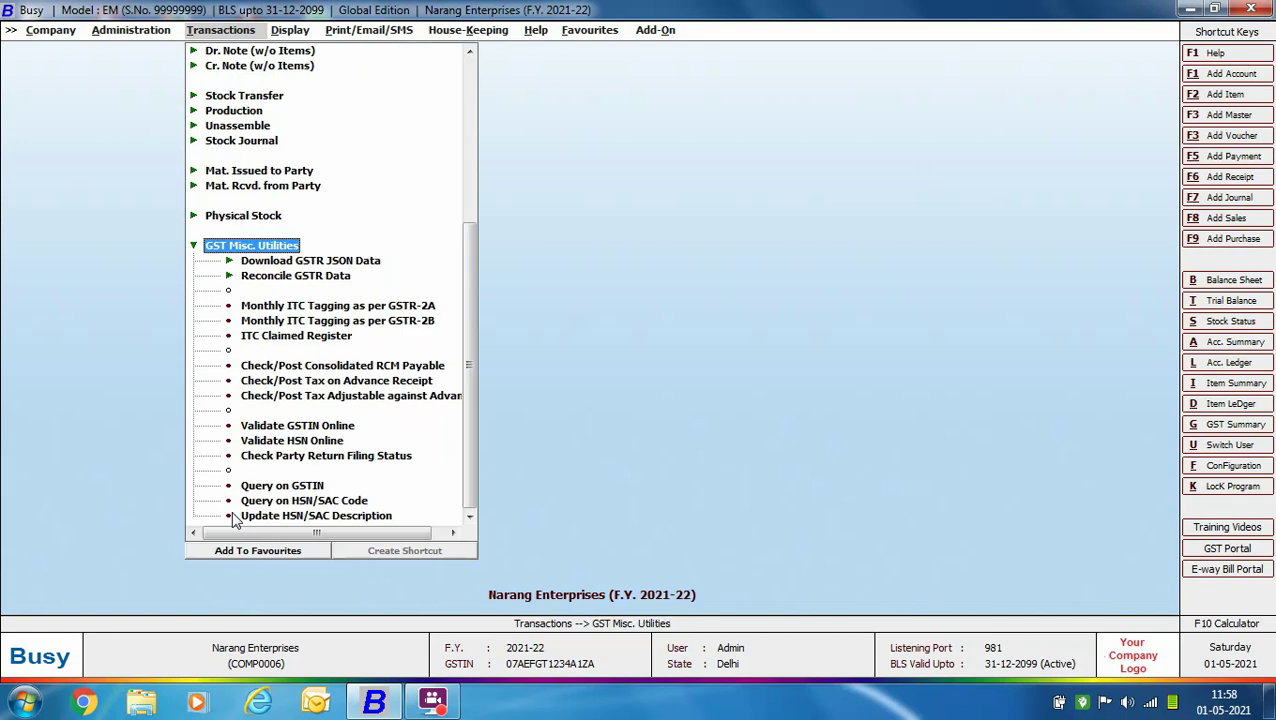
left_click(247, 366)
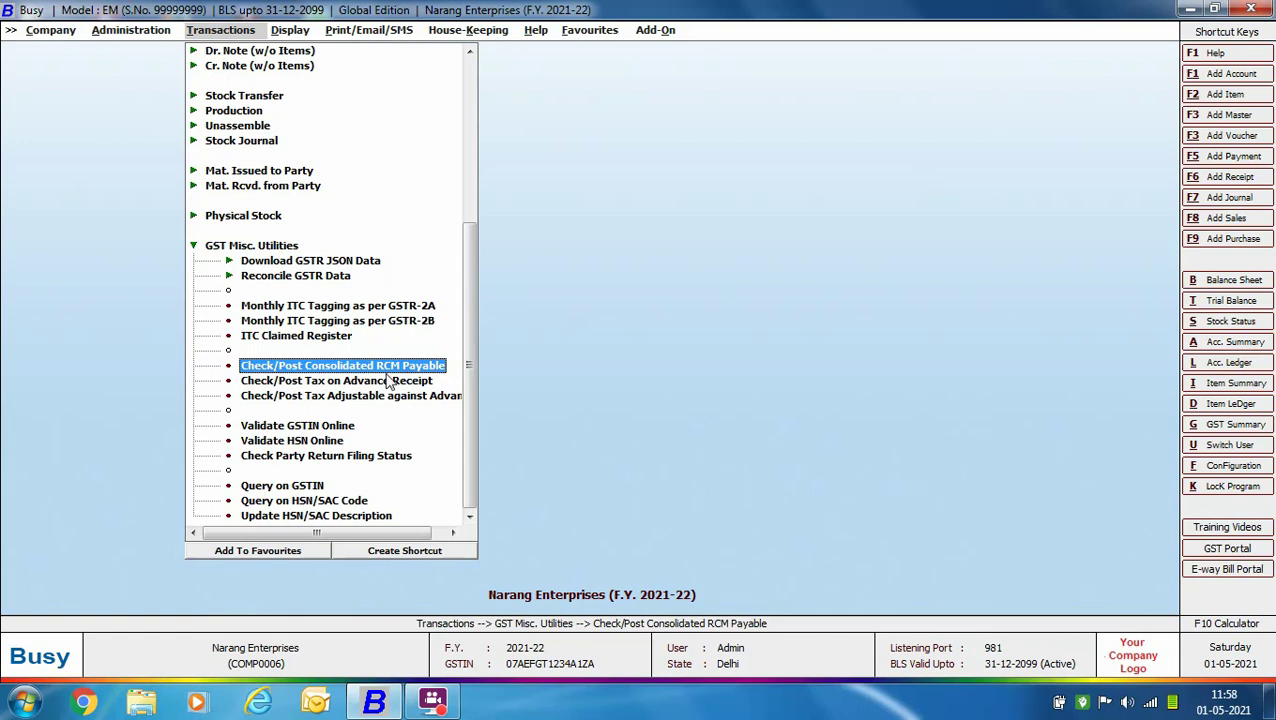
double_click(418, 370)
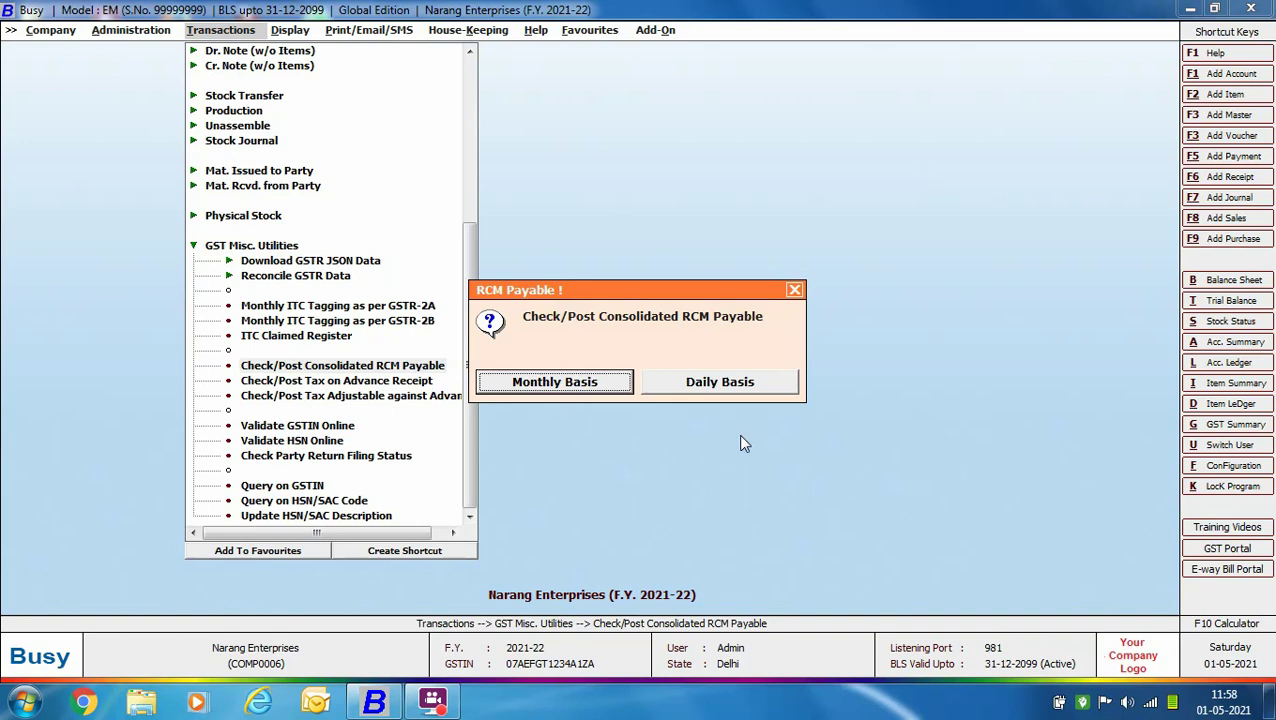
left_click(535, 382)
key("Return")
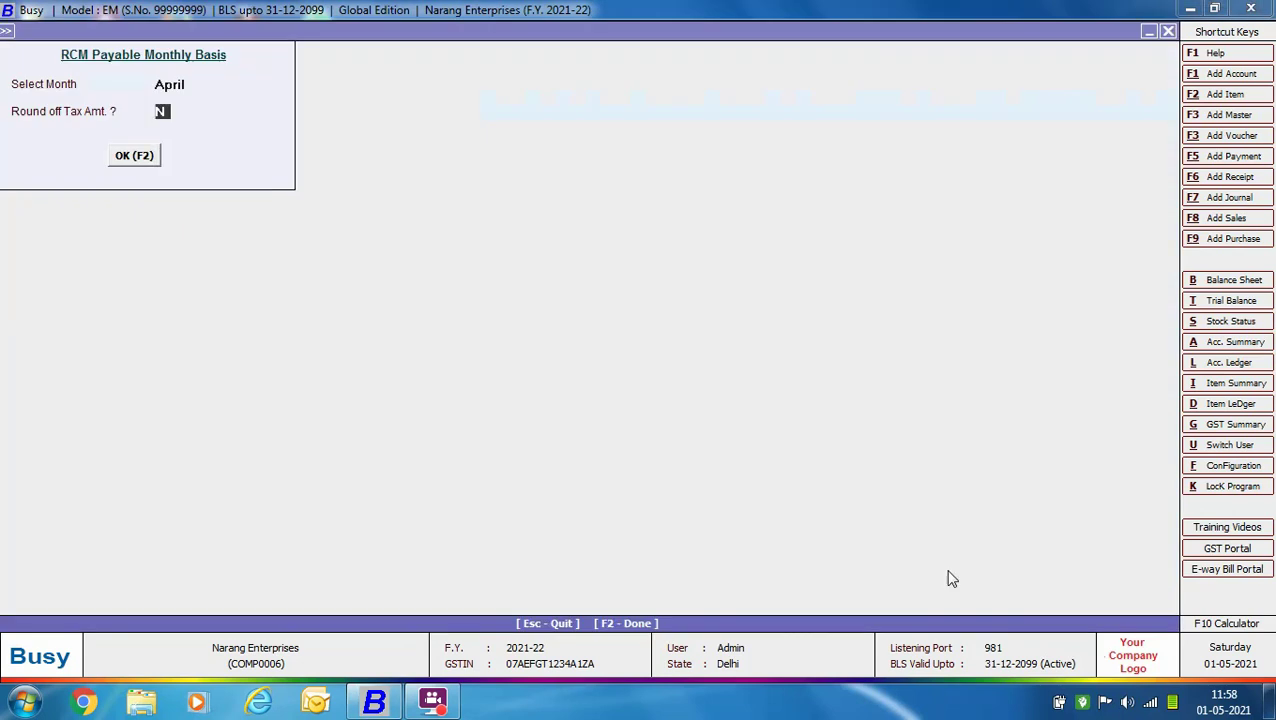
key("Return")
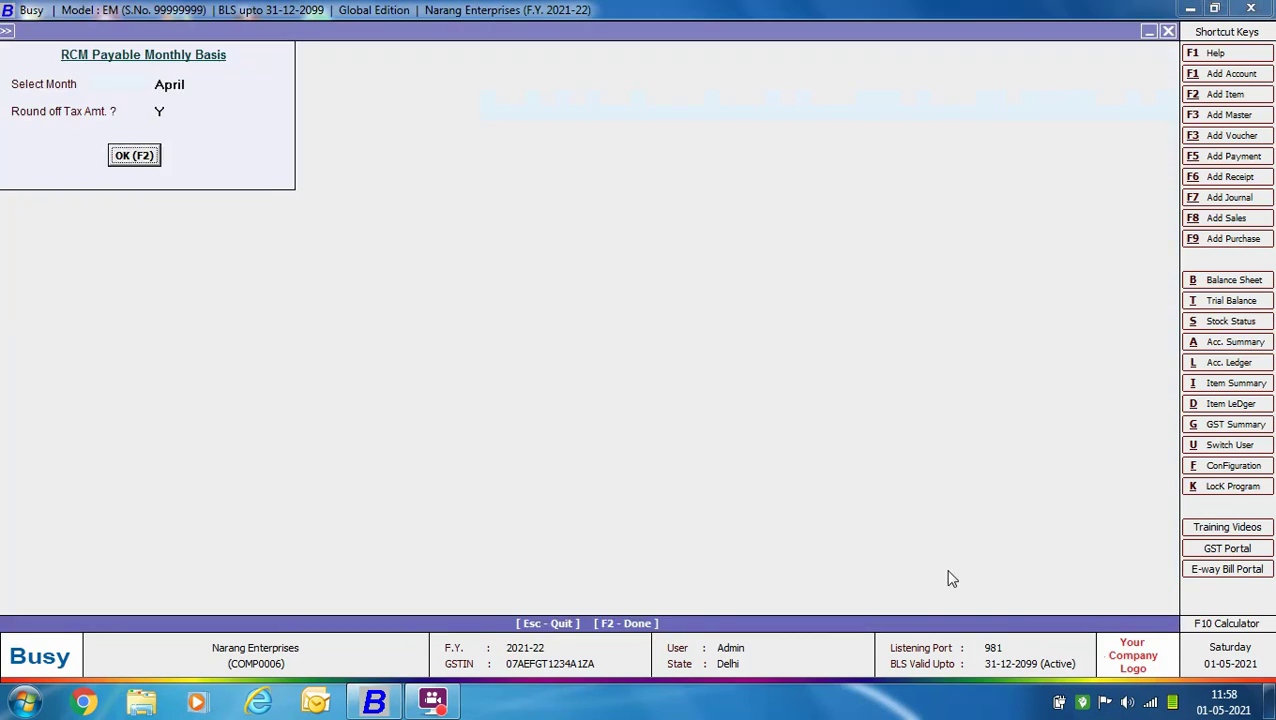
key("Return")
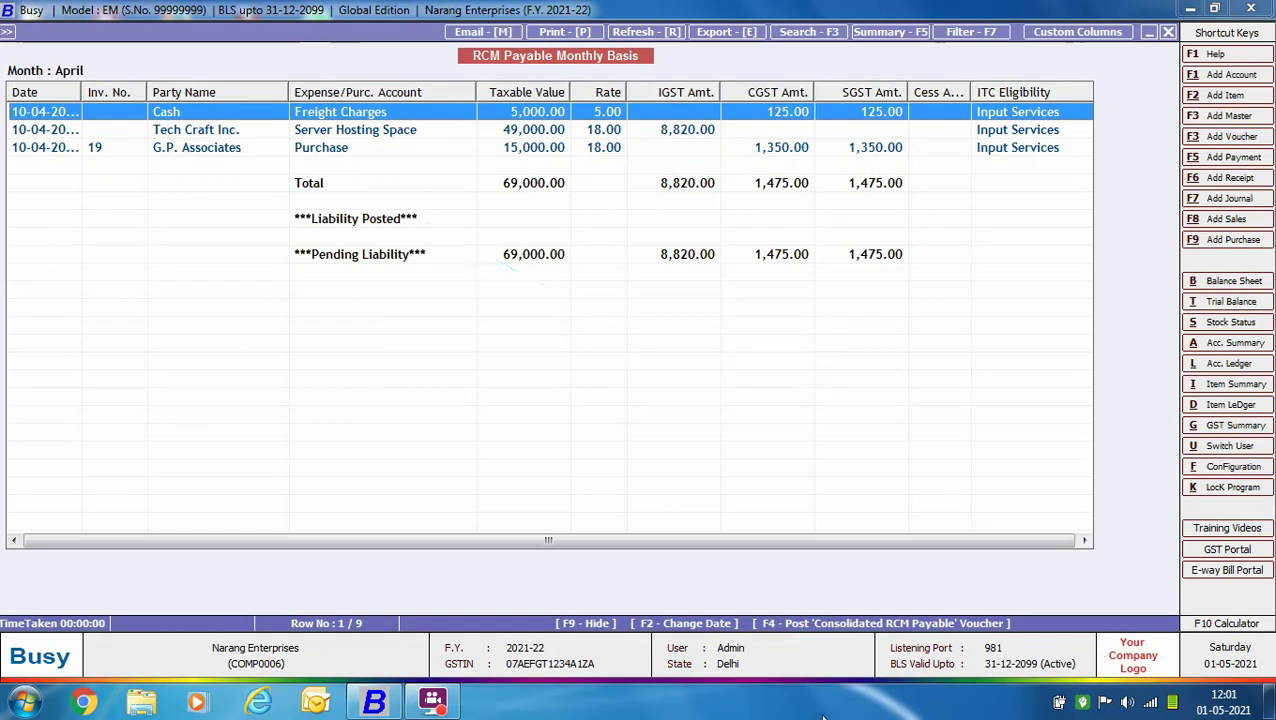
Generate the Consolidated RCM Payable voucher in series Main dated 30-04-2021, keeping the default RCM output and input accounts and an empty narration
key("F4")
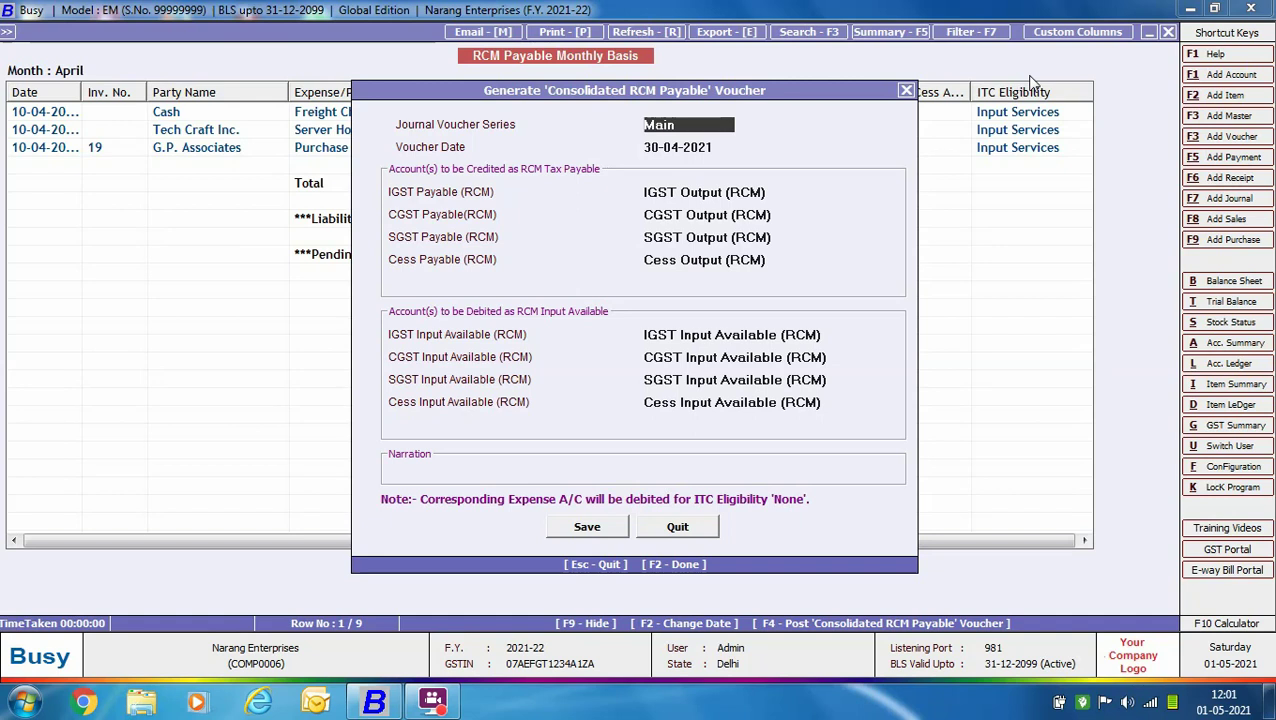
key("Return")
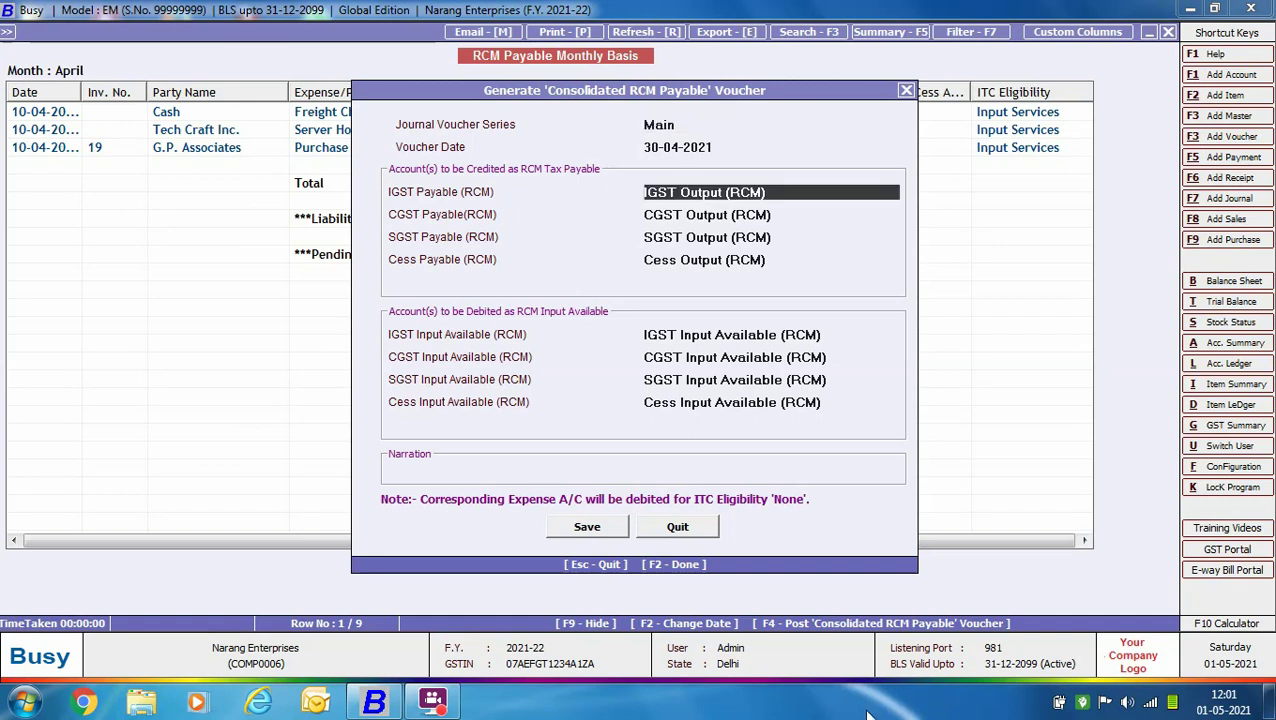
key("Return")
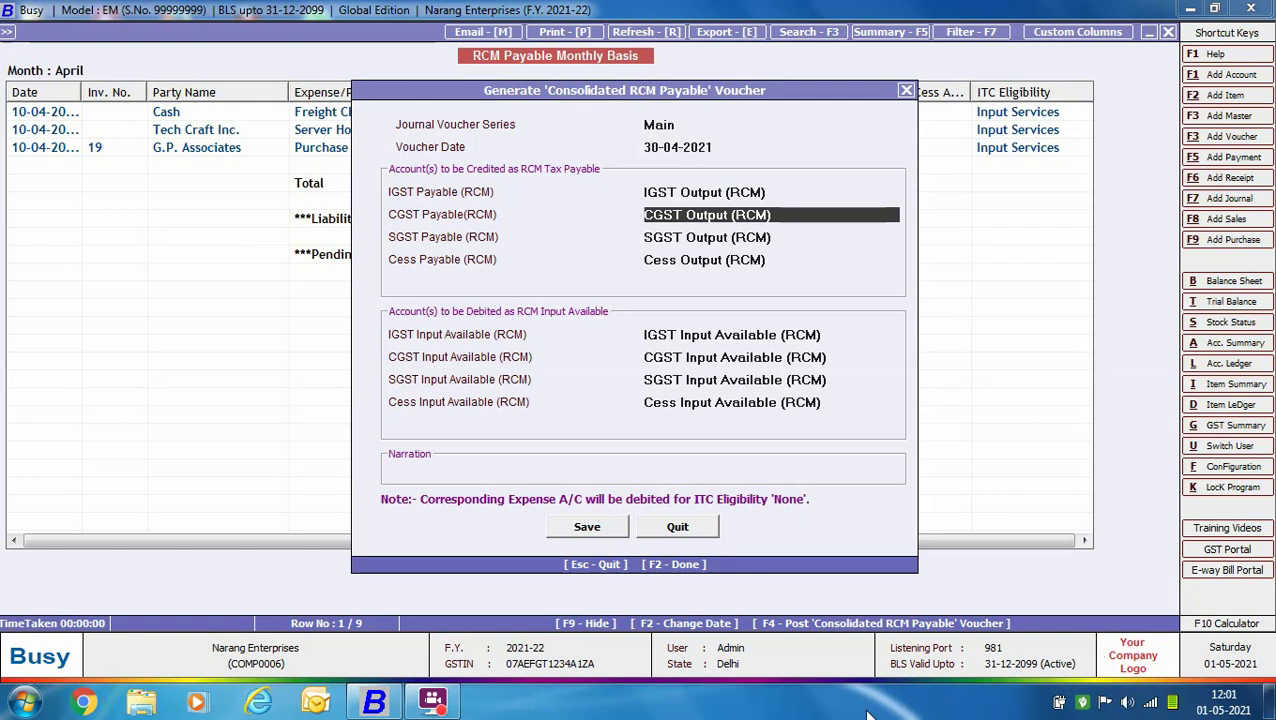
key("Return")
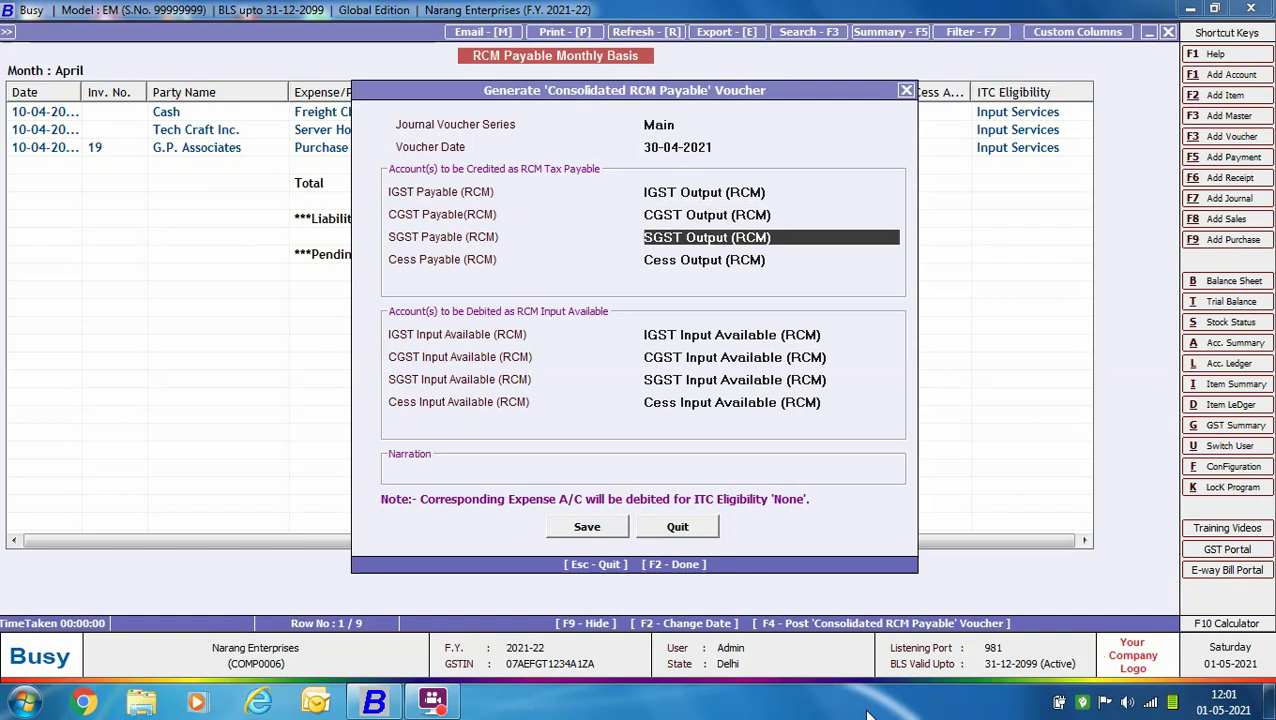
key("Return")
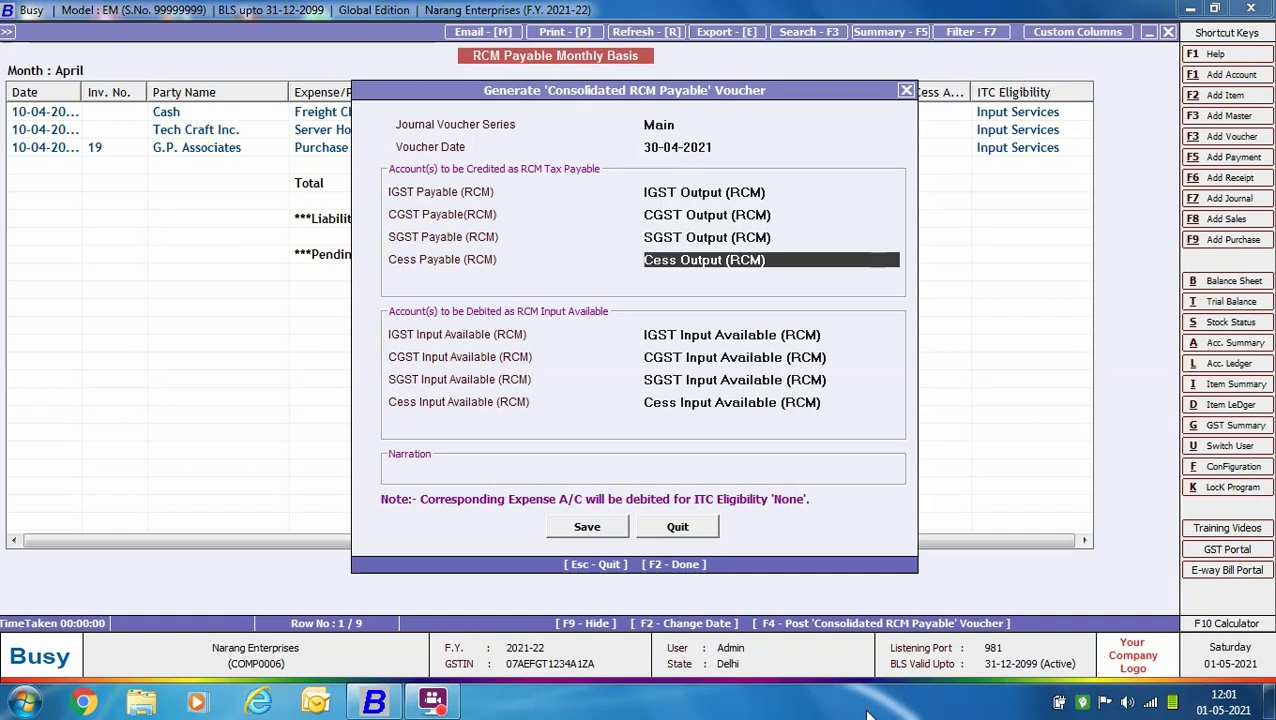
key("Return")
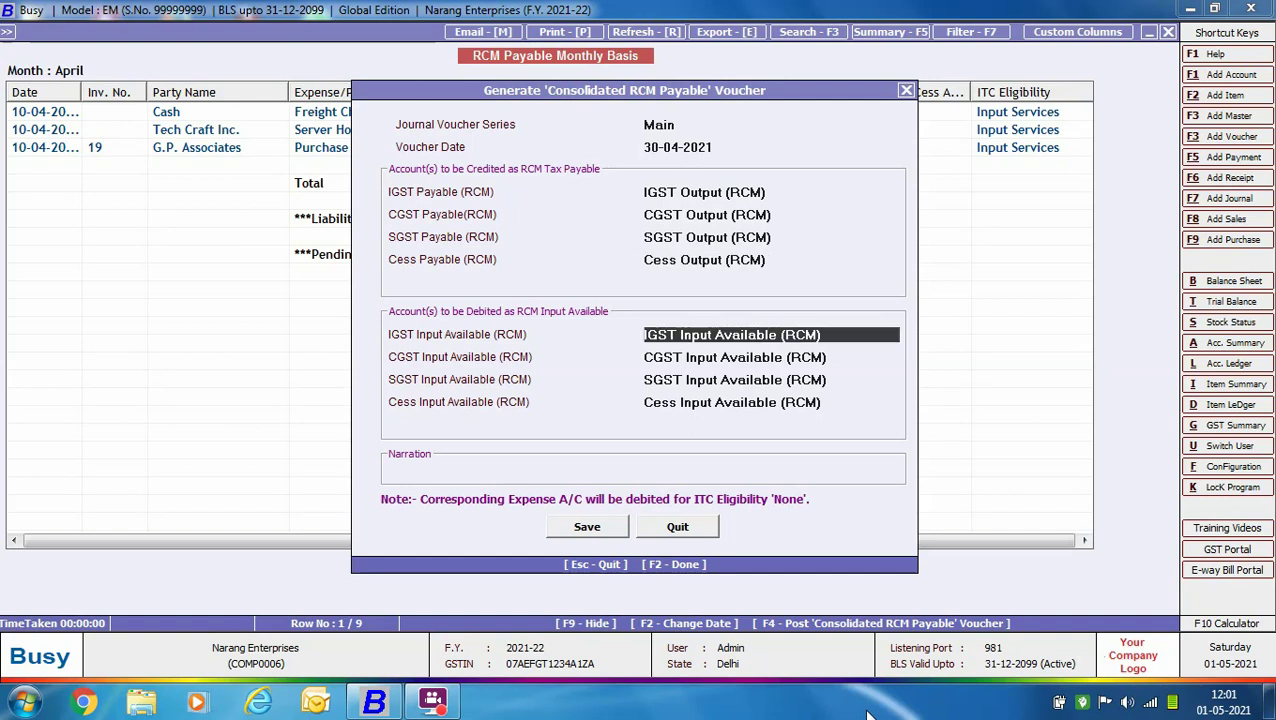
key("Return")
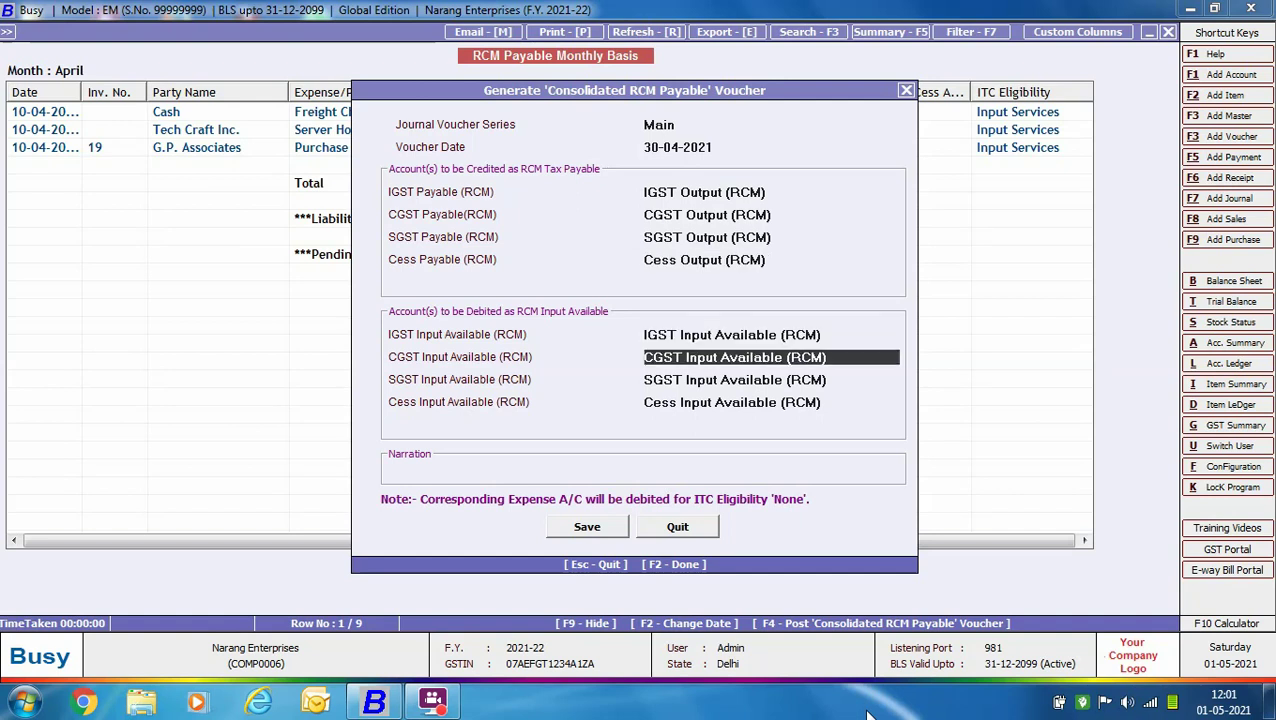
key("Return")
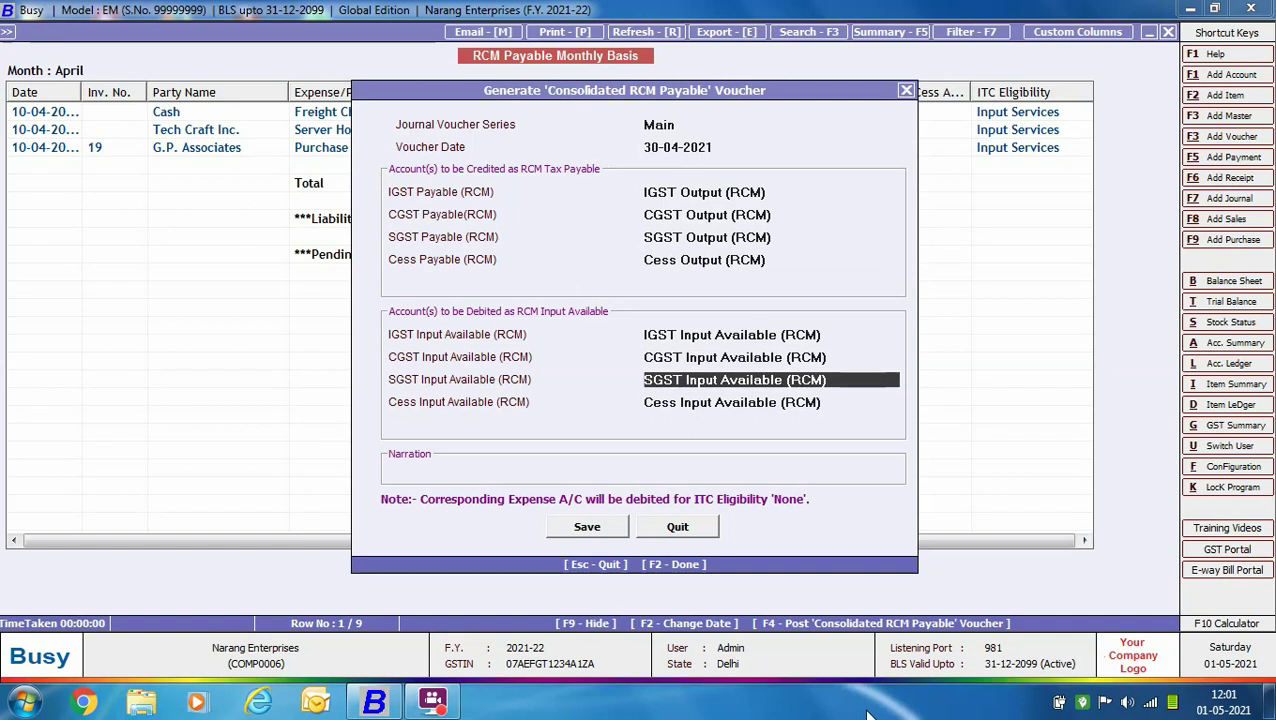
key("Return")
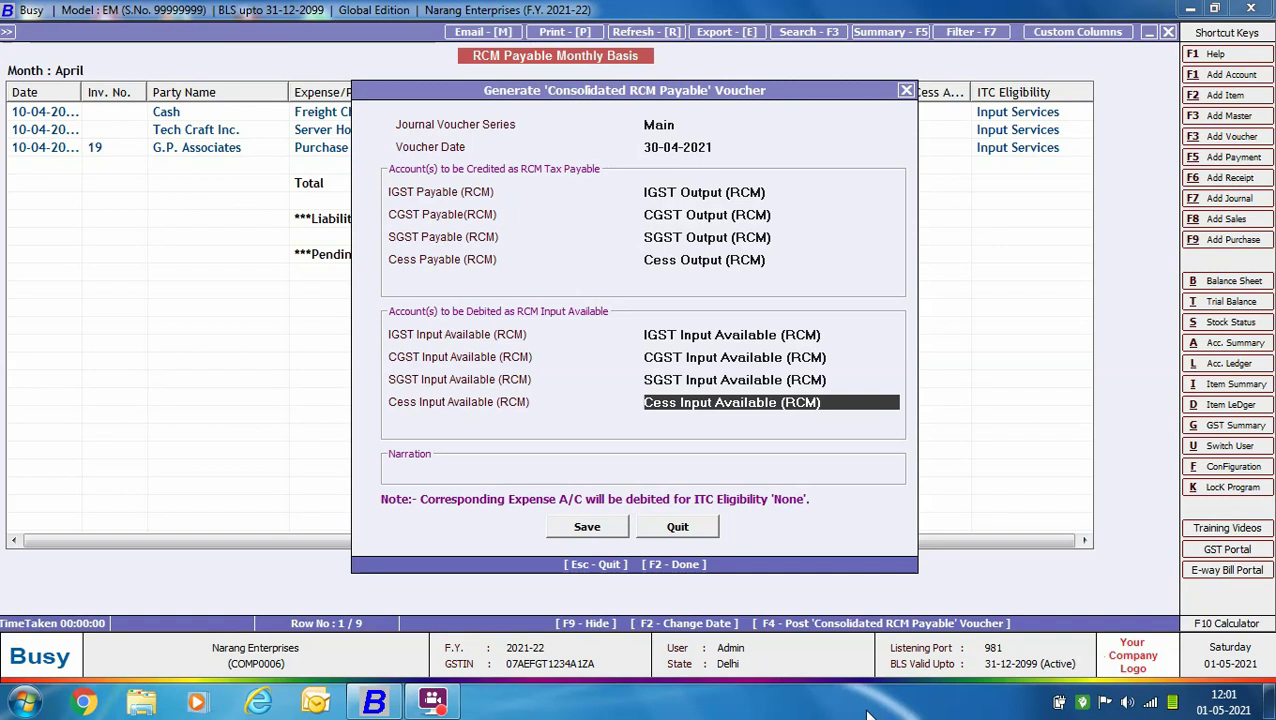
key("Return")
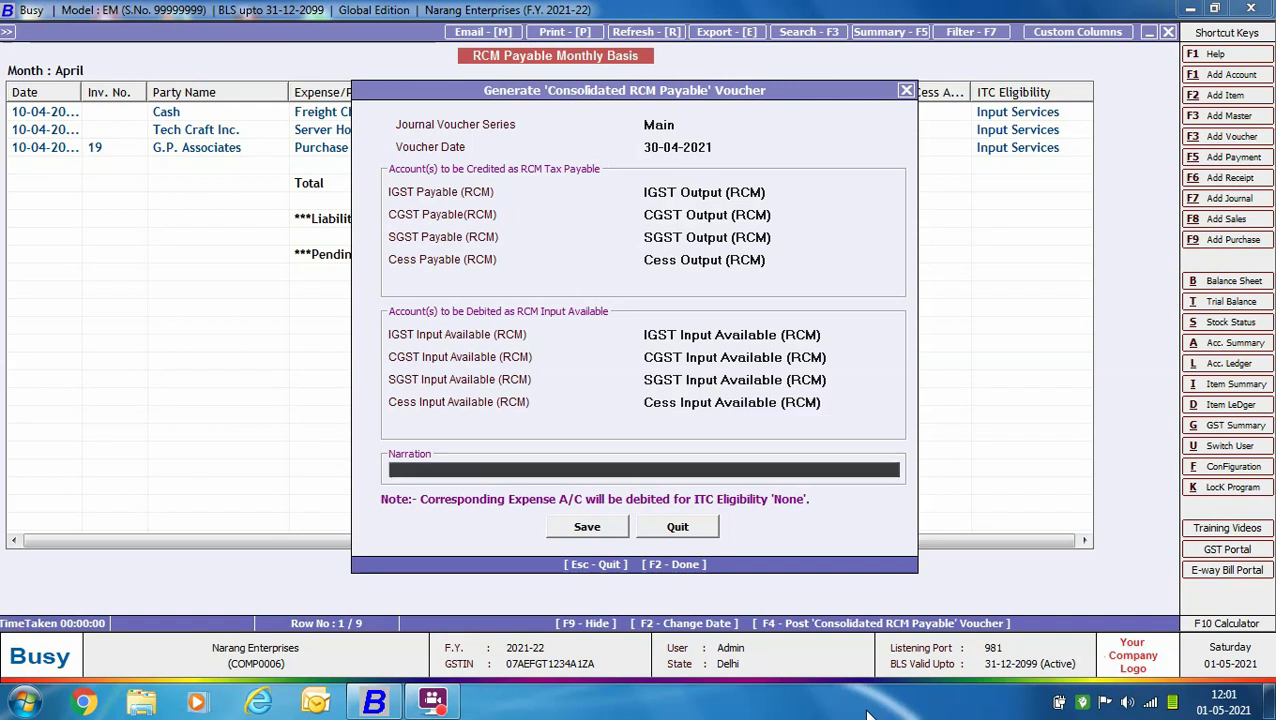
key("Return")
key("Return")
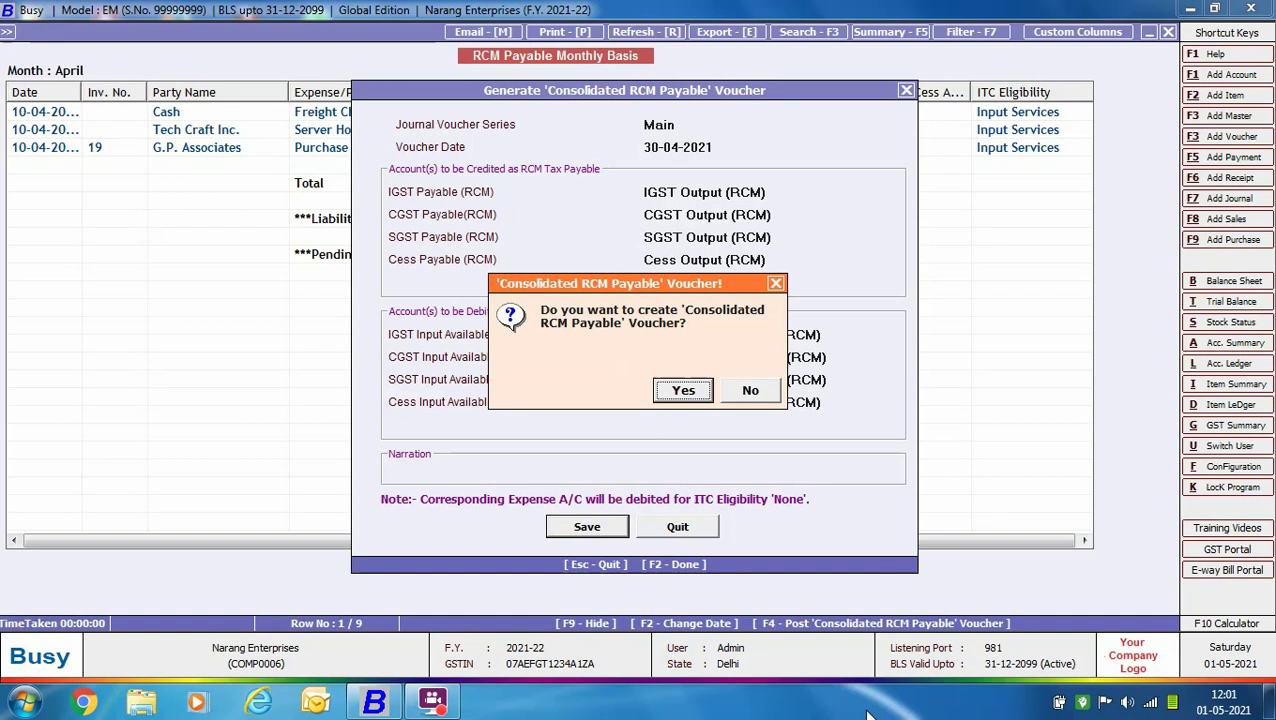
left_click(684, 391)
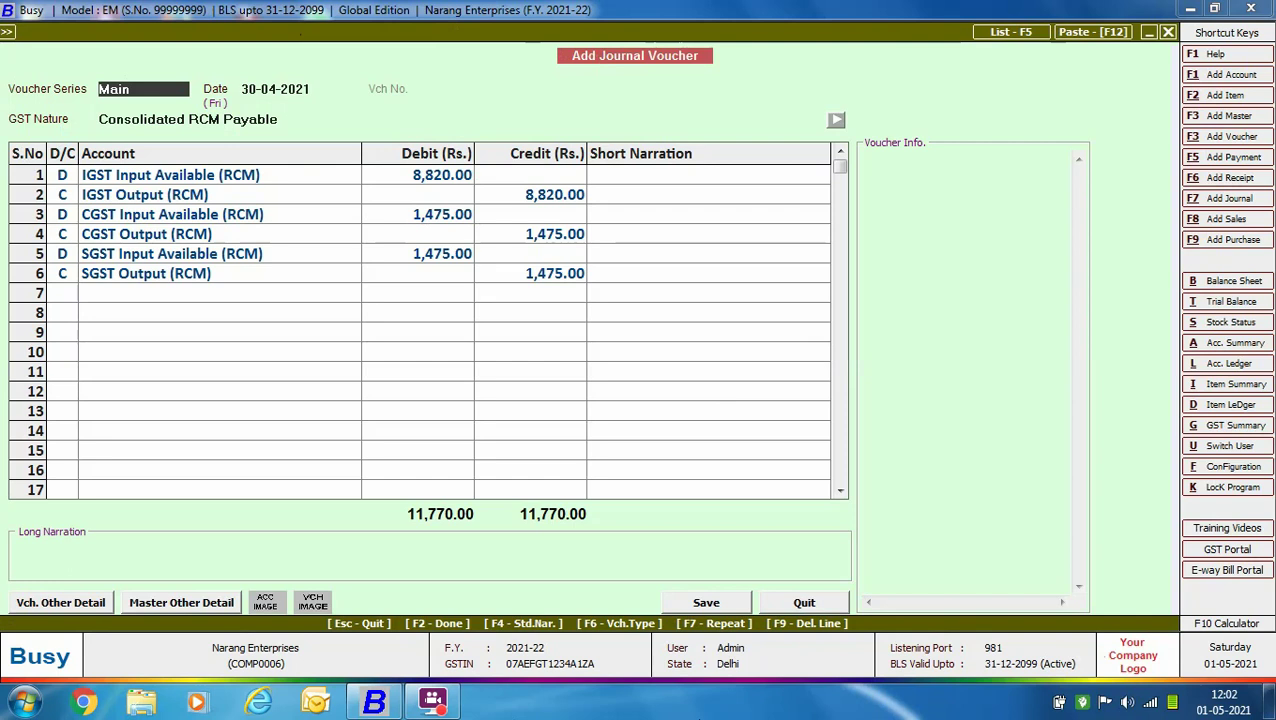
Generate the RCM invoice numbers in the reverse charge liability details and save the consolidated RCM payable journal voucher
key("F2")
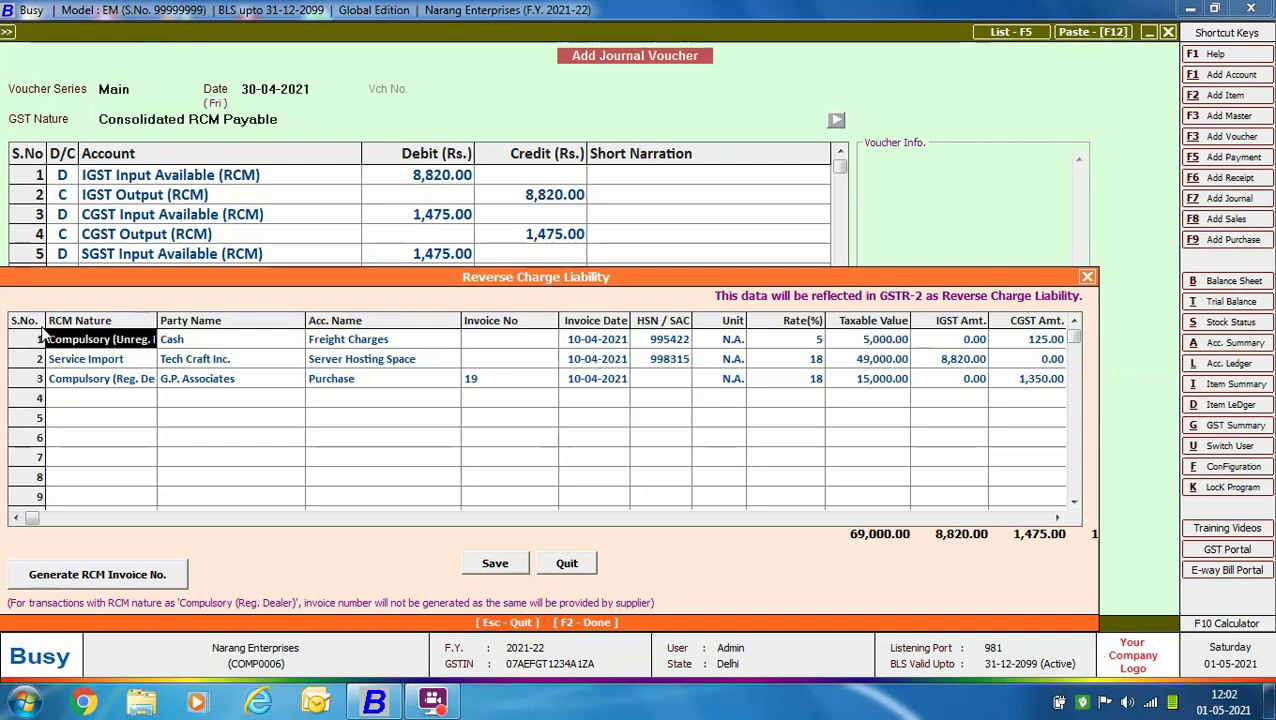
left_click(100, 577)
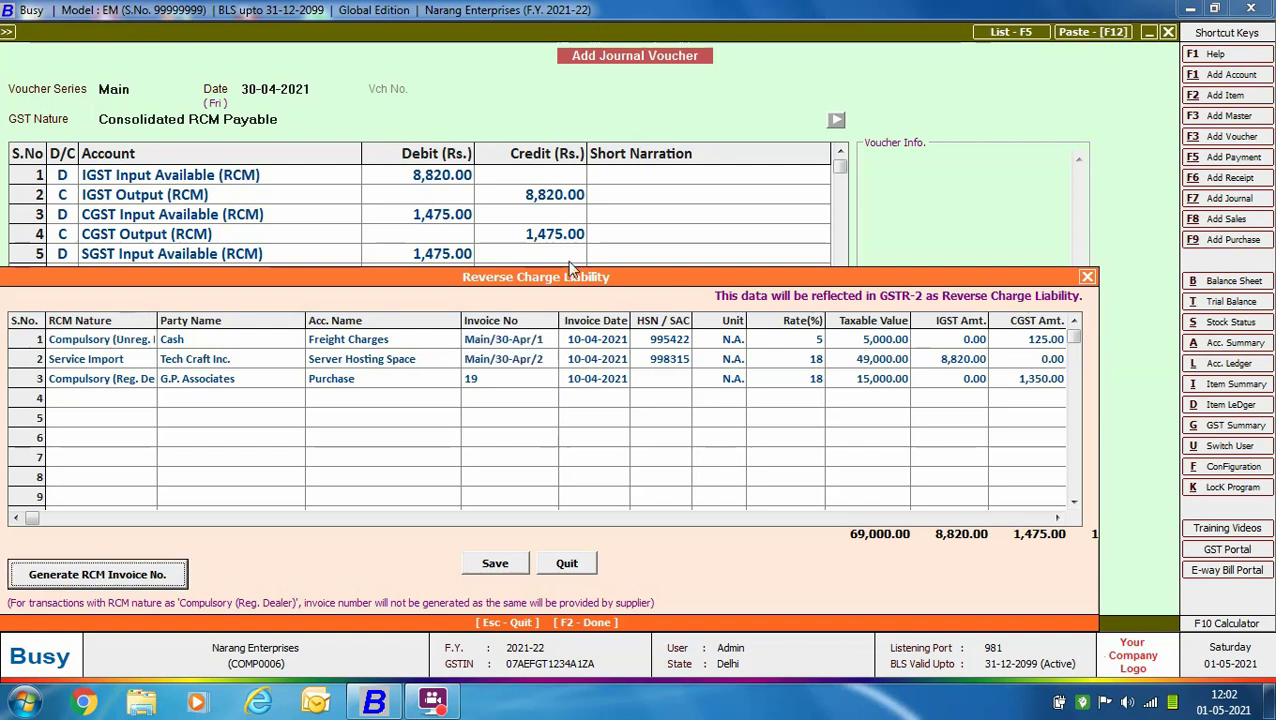
left_click(502, 566)
key("Return")
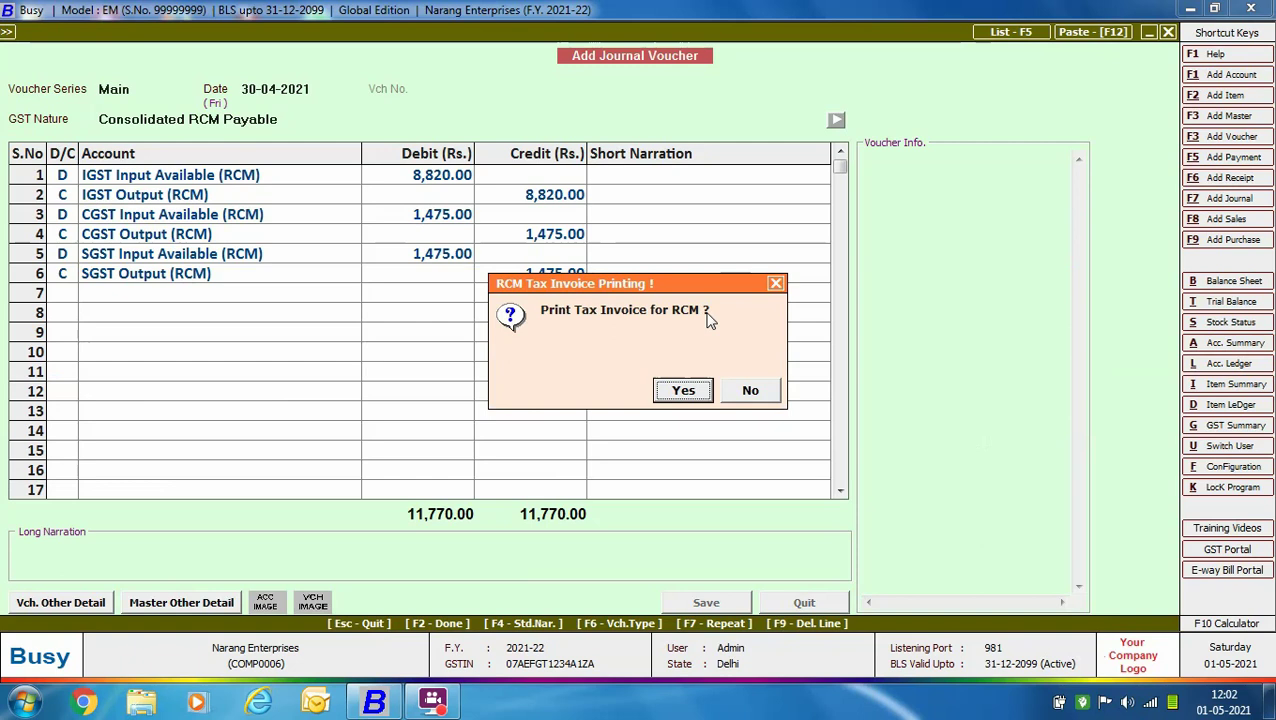
Preview the RCM tax invoice in the STANDARD format, then close it and leave the RCM payable report
left_click(697, 392)
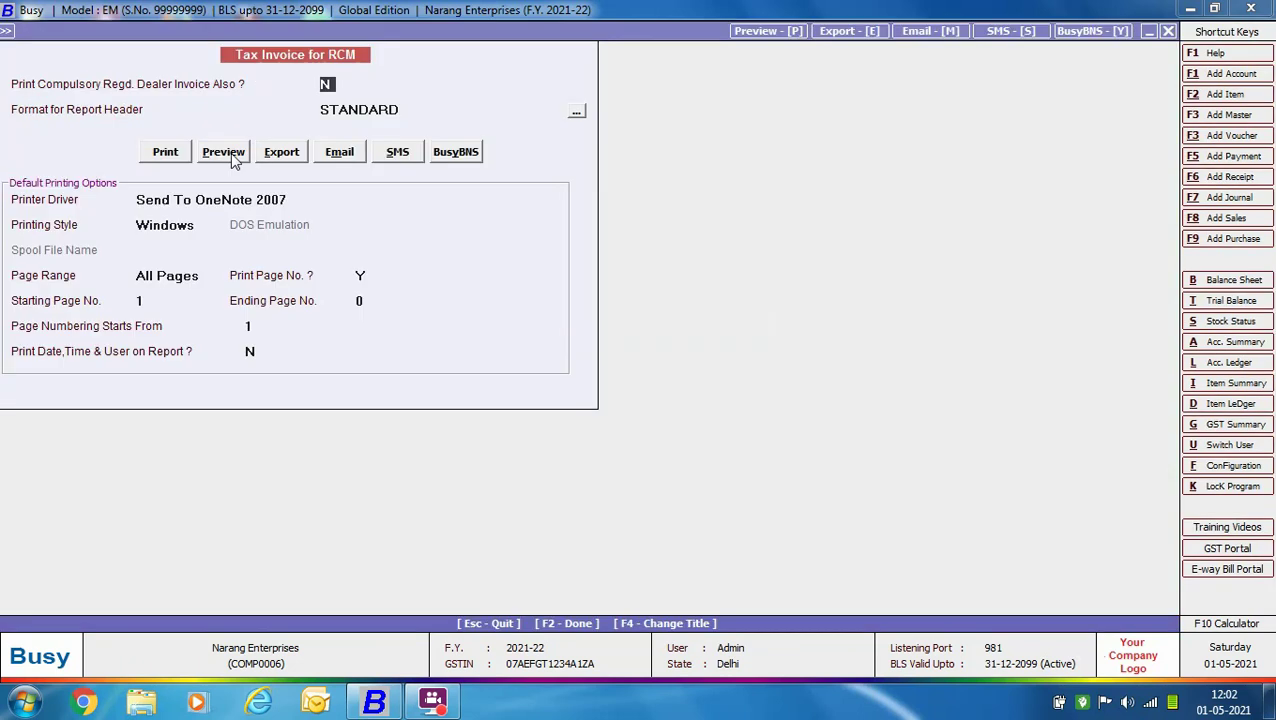
left_click(236, 152)
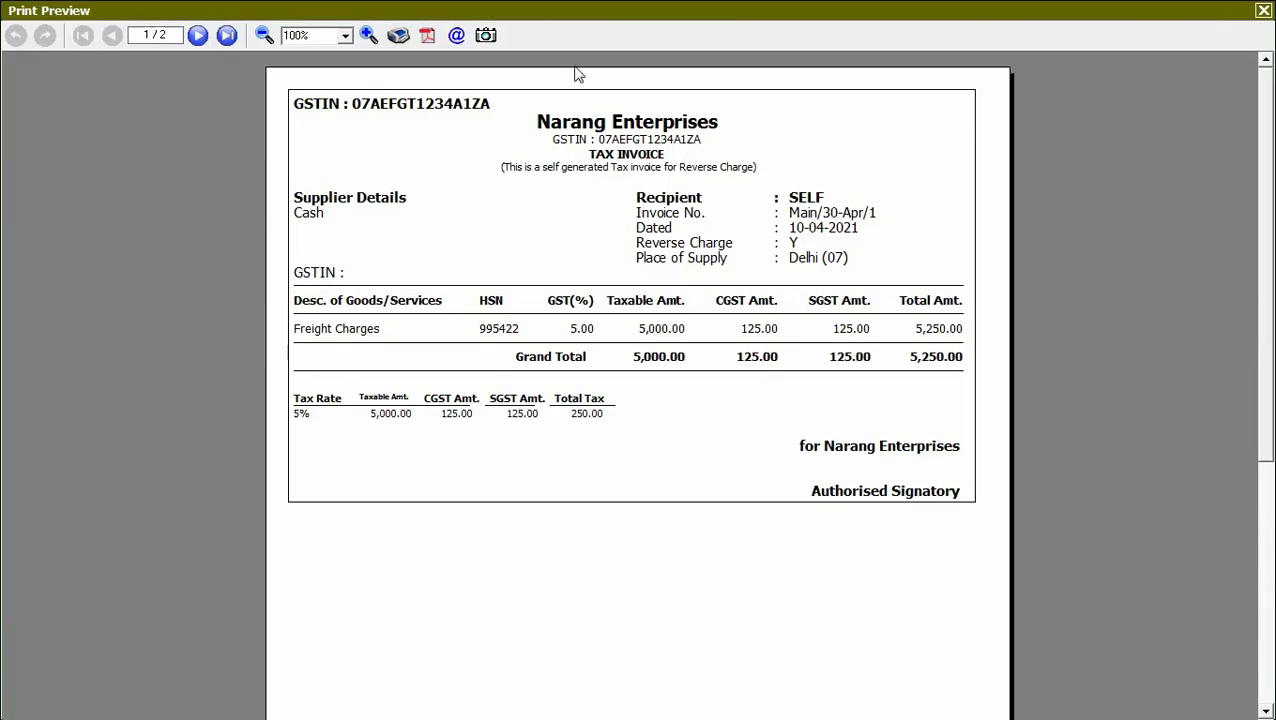
left_click(1263, 12)
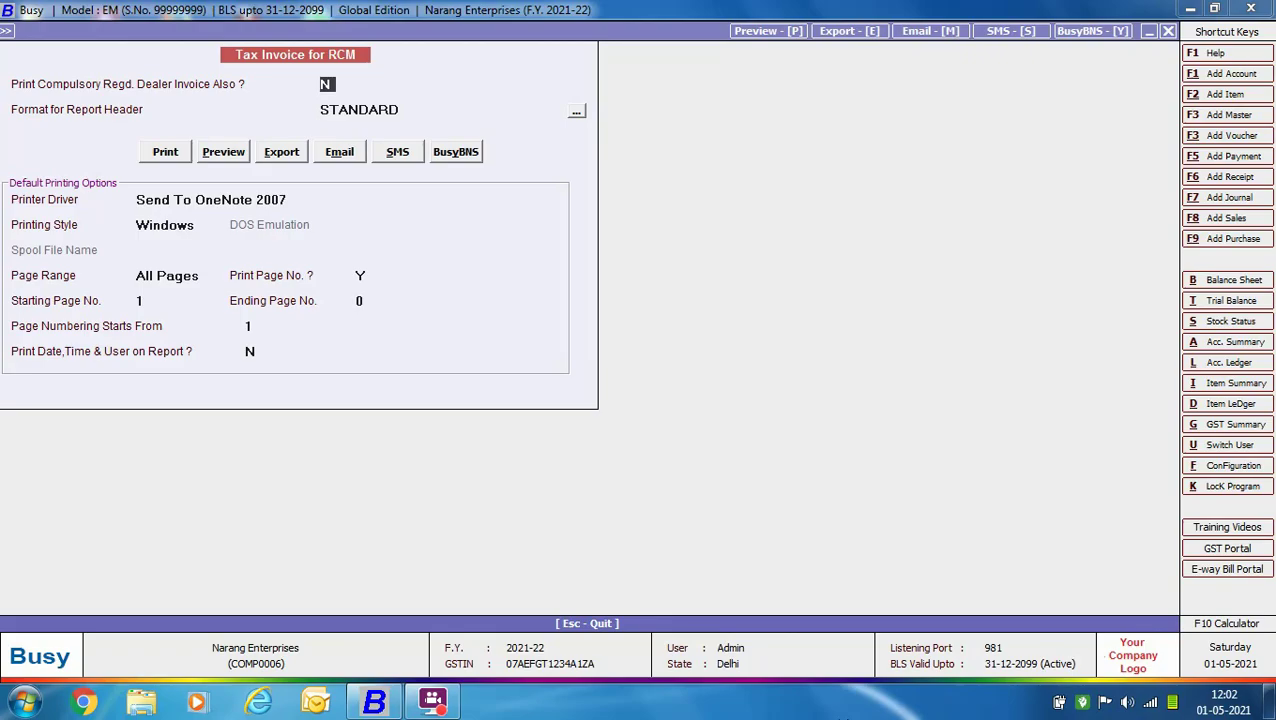
key("Escape")
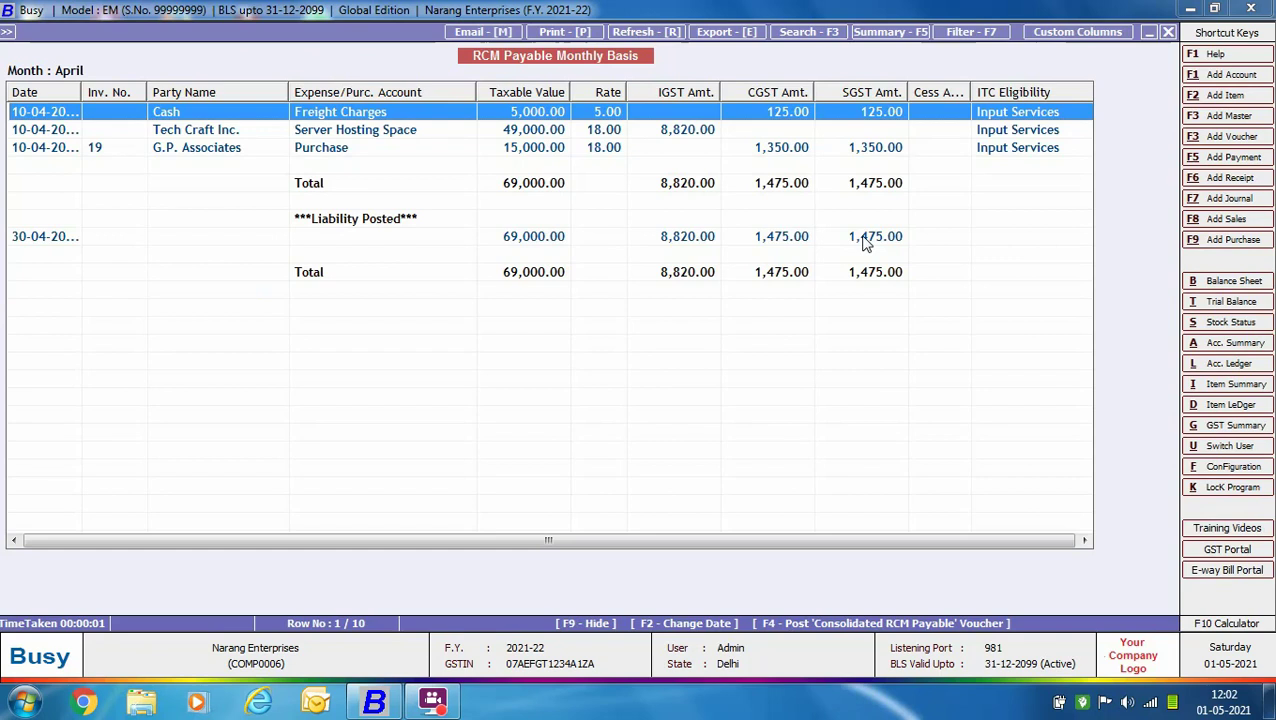
key("Escape")
key("Escape")
key("Escape")
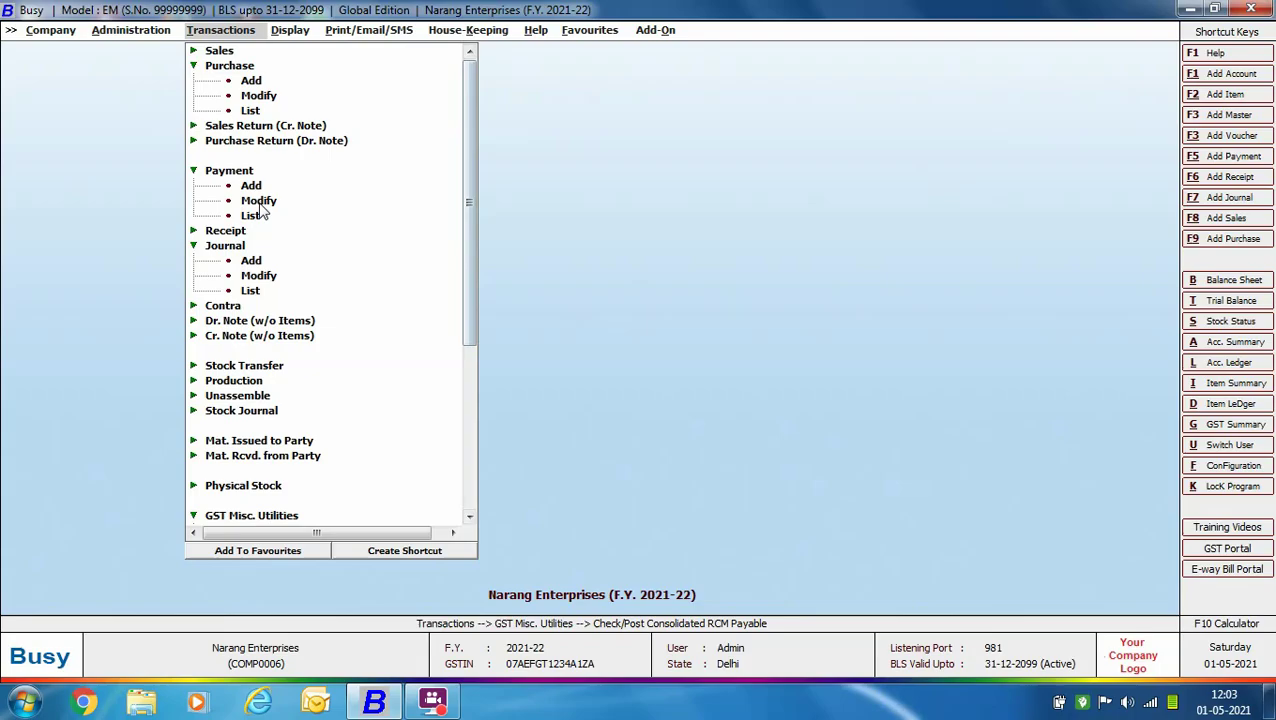
Start a payment voucher in series Main dated 05-05-2021 with the GST nature GST Payment to Government
left_click(252, 187)
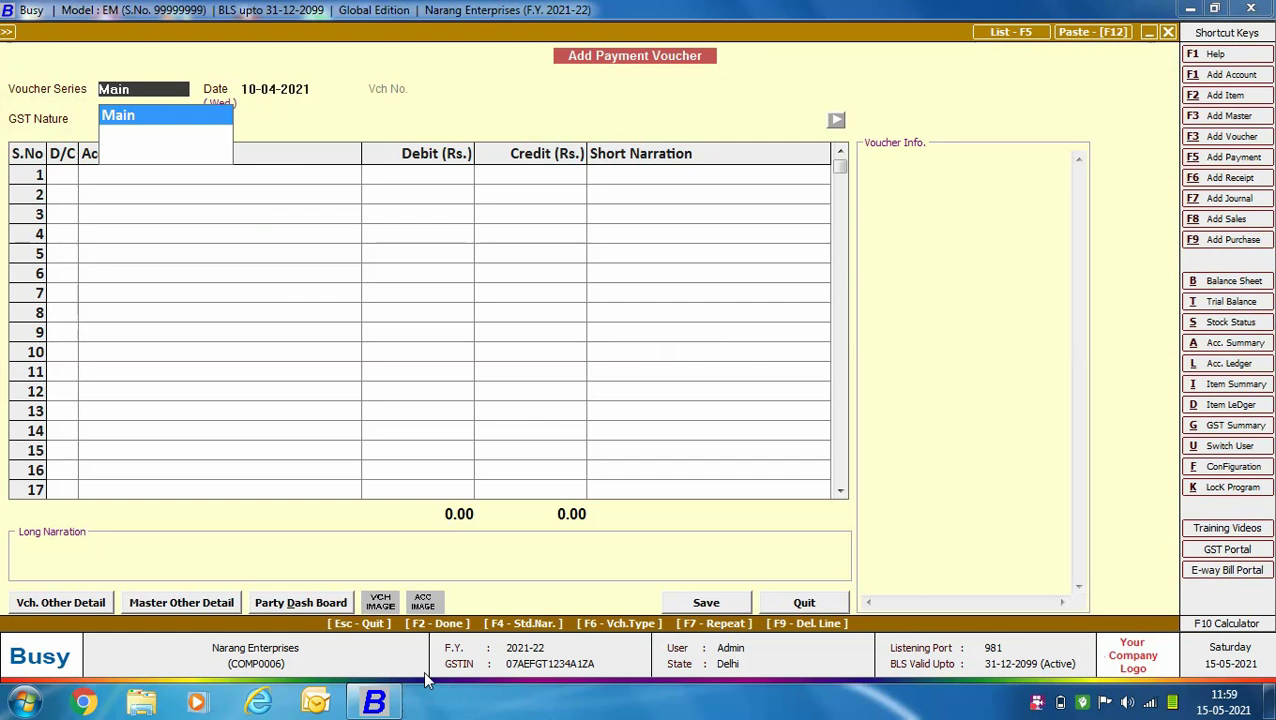
key("Return")
type("05-05")
key("Return")
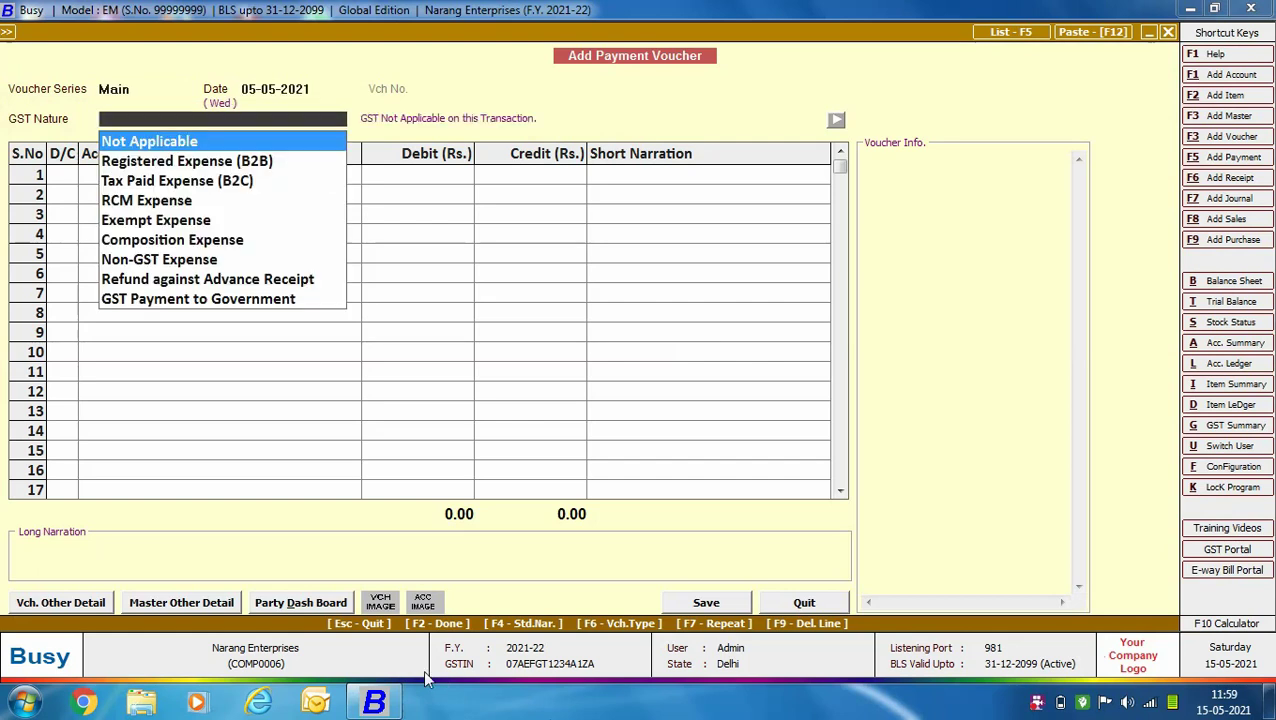
key("Down")
key("Down")
key("Down")
key("Down")
key("Down")
key("Down")
key("Down")
key("Down")
key("Return")
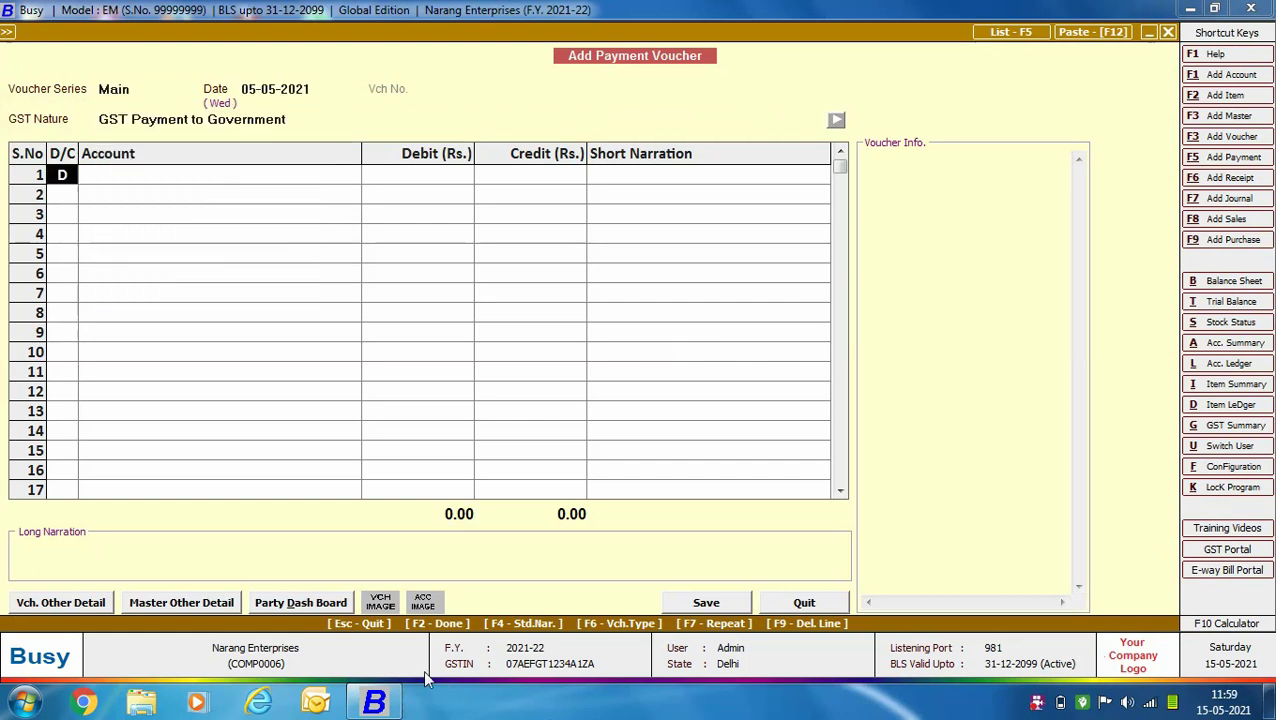
Debit CGST Output (RCM) with Rs. 1,475 in the first row of the payment voucher
key("Return")
type("cg")
key("Down")
key("Down")
key("Down")
key("Down")
key("Return")
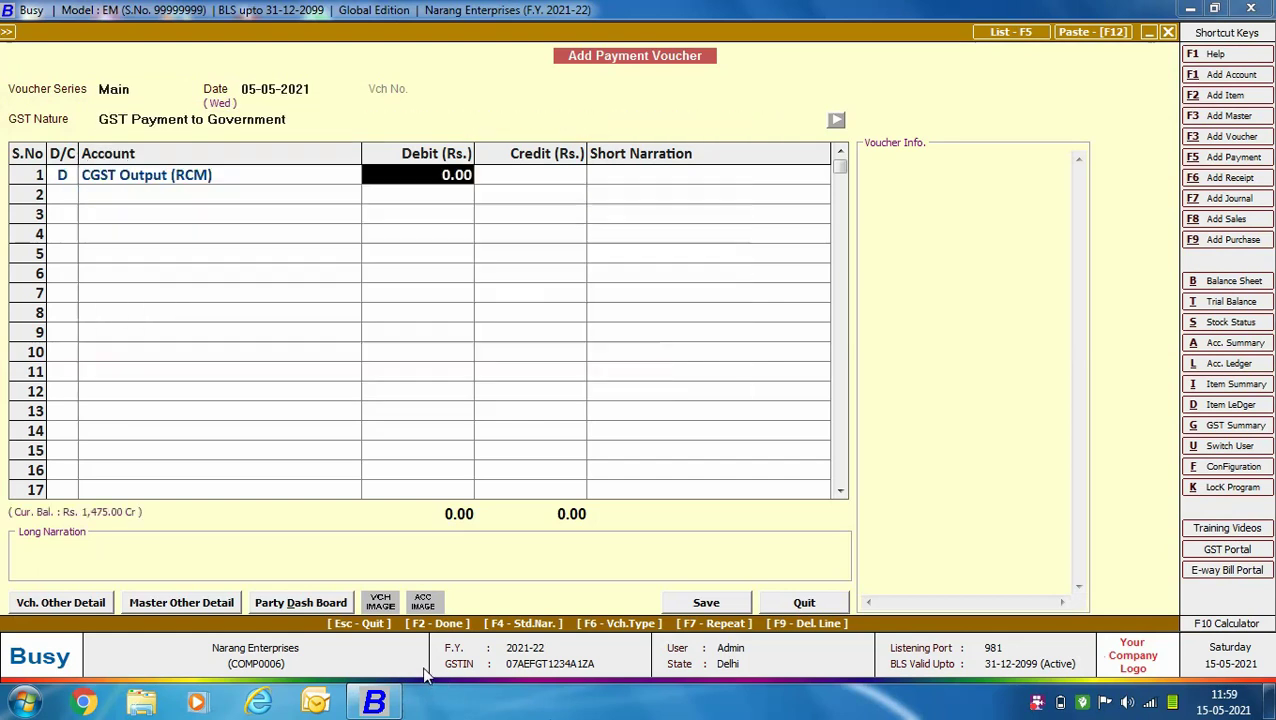
type("1475")
key("Return")
key("Return")
Debit SGST Output (RCM) with Rs. 1,475 in the second row of the payment voucher
key("Return")
type("sg")
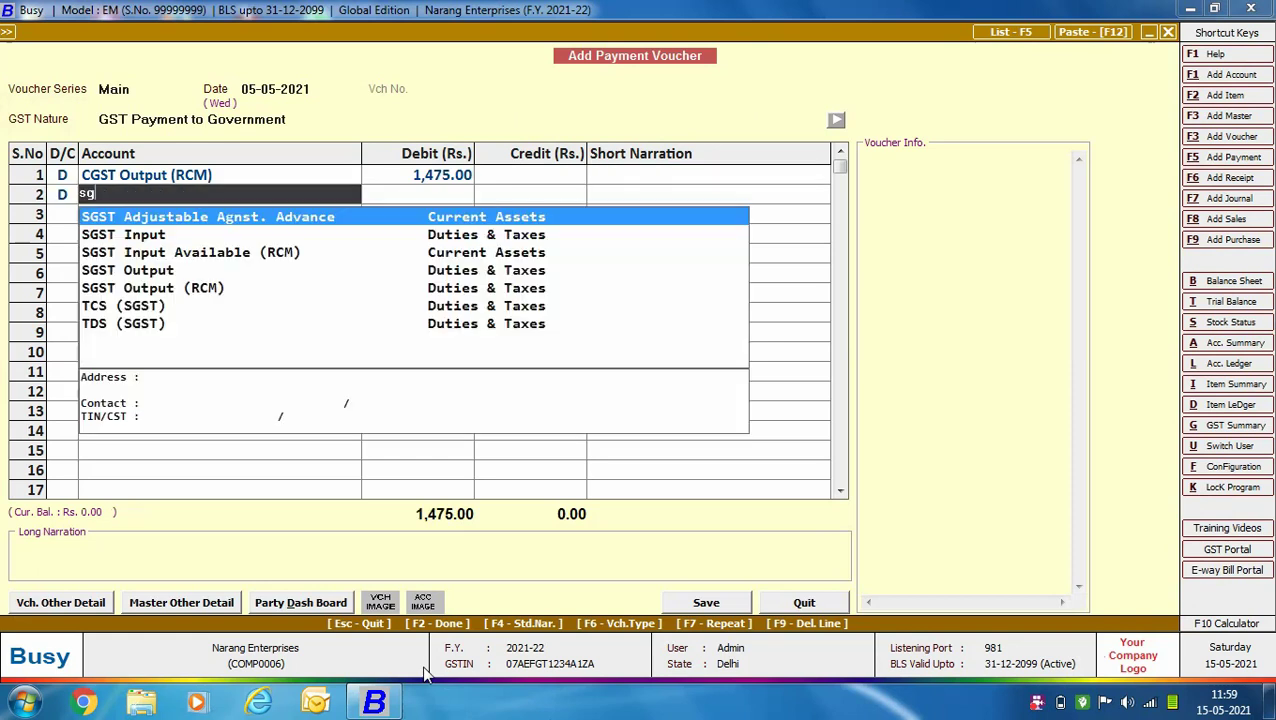
key("Down")
key("Down")
key("Down")
key("Down")
key("Return")
type("1,475")
key("Return")
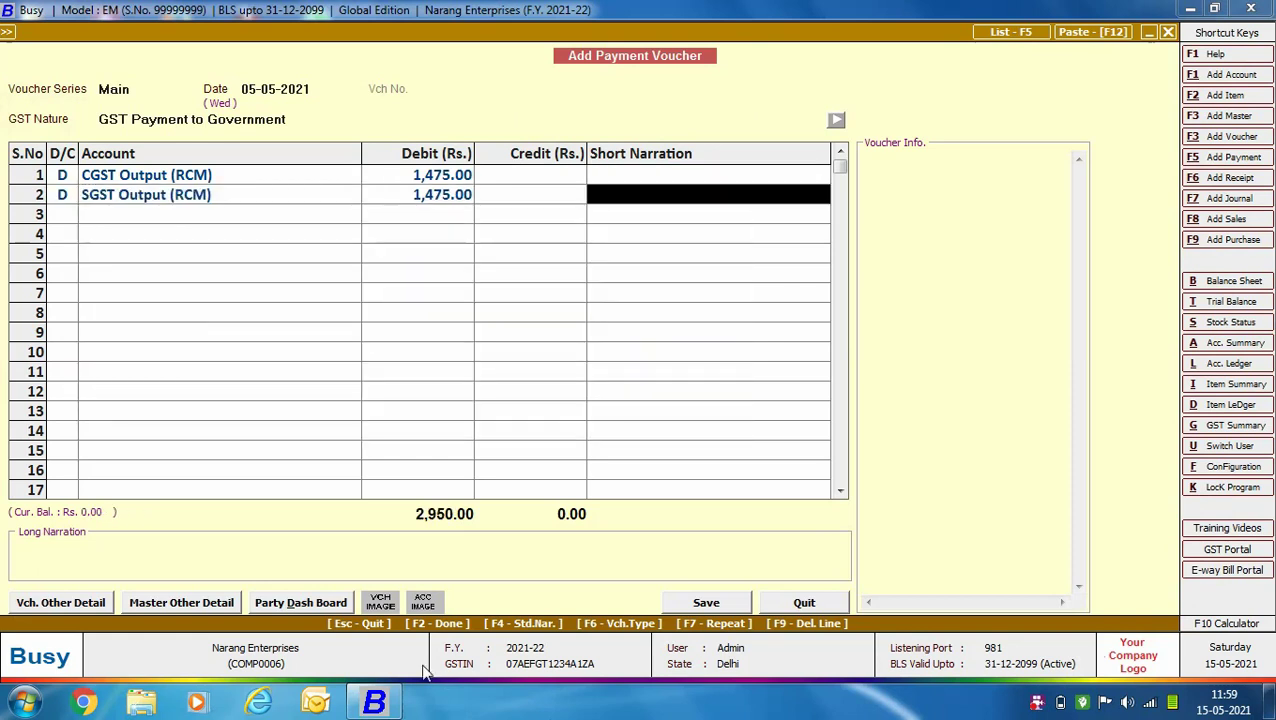
key("Return")
Debit IGST Output (RCM) with Rs. 8,820 and credit HDFC Bank with Rs. 11,770 in the payment voucher
key("Return")
type("igs")
key("Down")
key("Down")
key("Down")
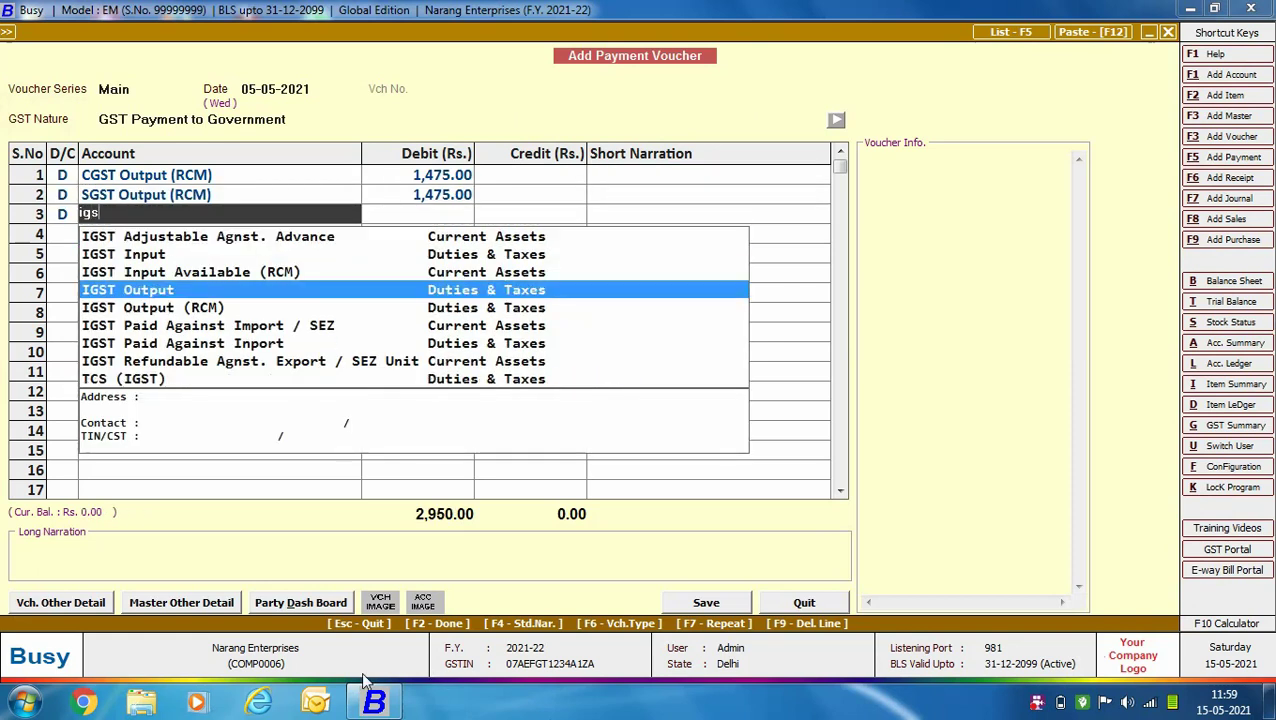
key("Down")
key("Return")
type("8,820")
key("Return")
key("Return")
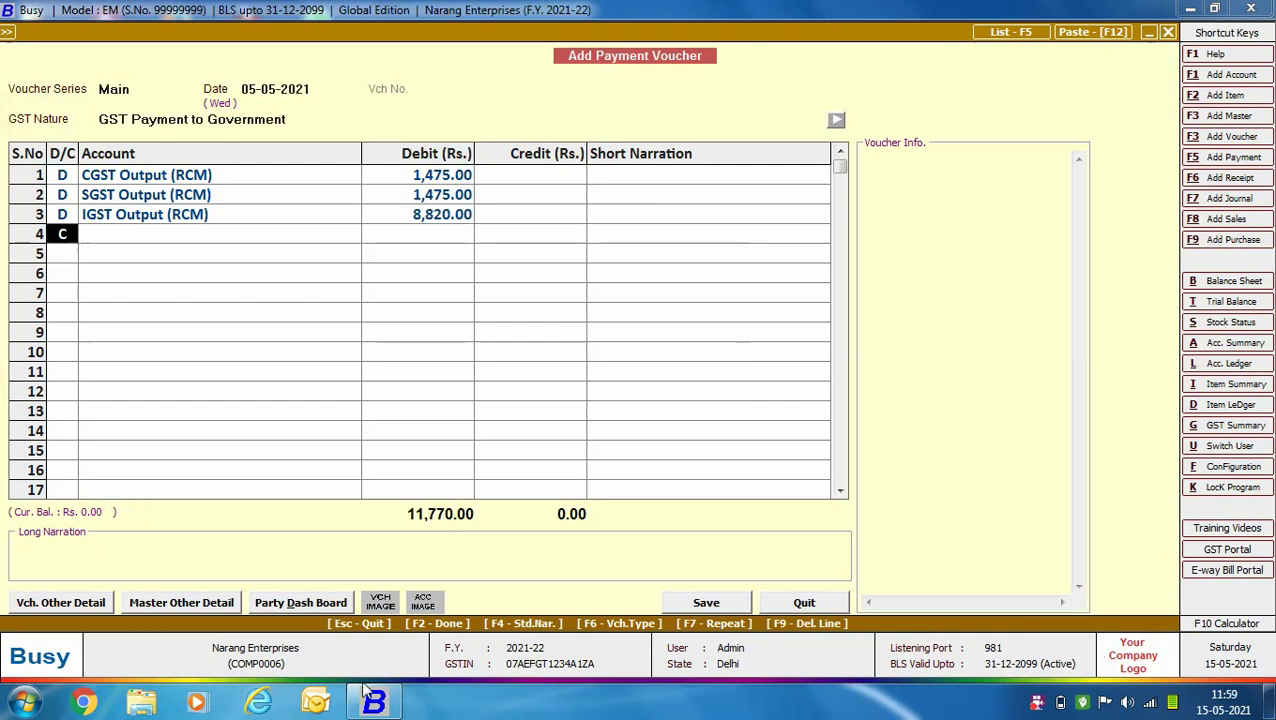
key("Return")
key("Return")
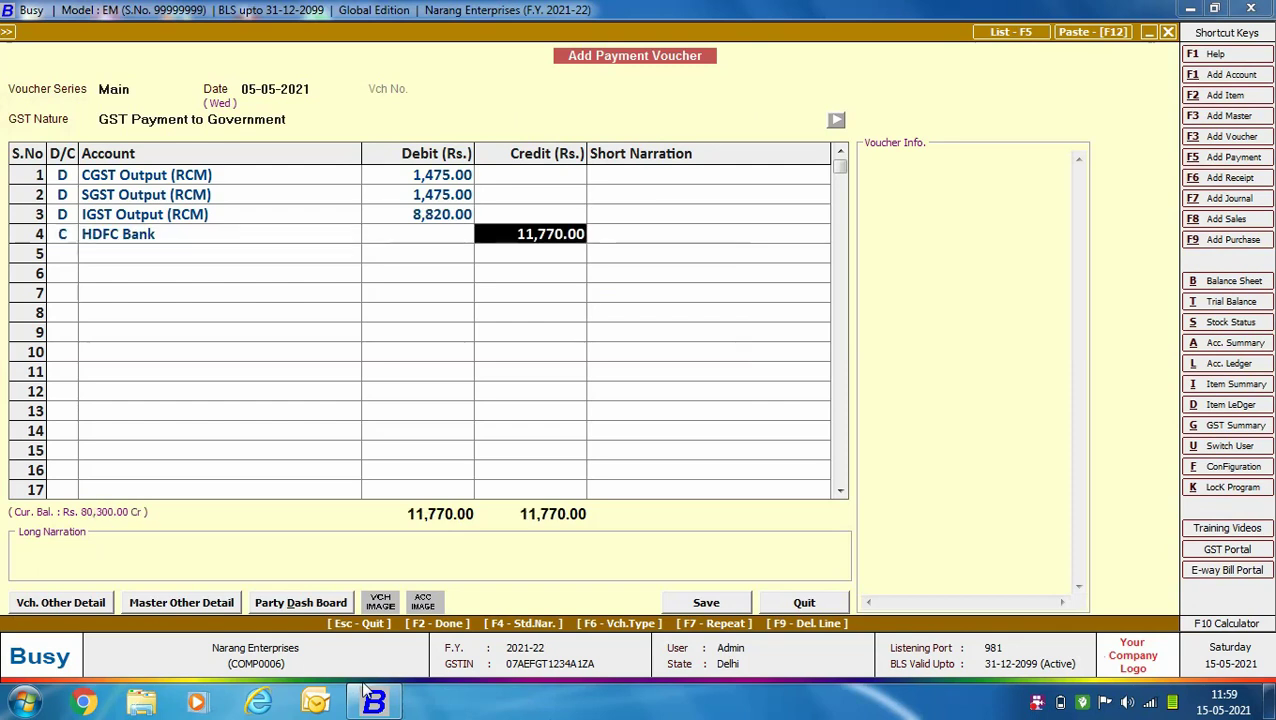
Set the GST payment type to RCM Payment for the period ending 30-04-2021 and save the payment voucher
key("Return")
key("Return")
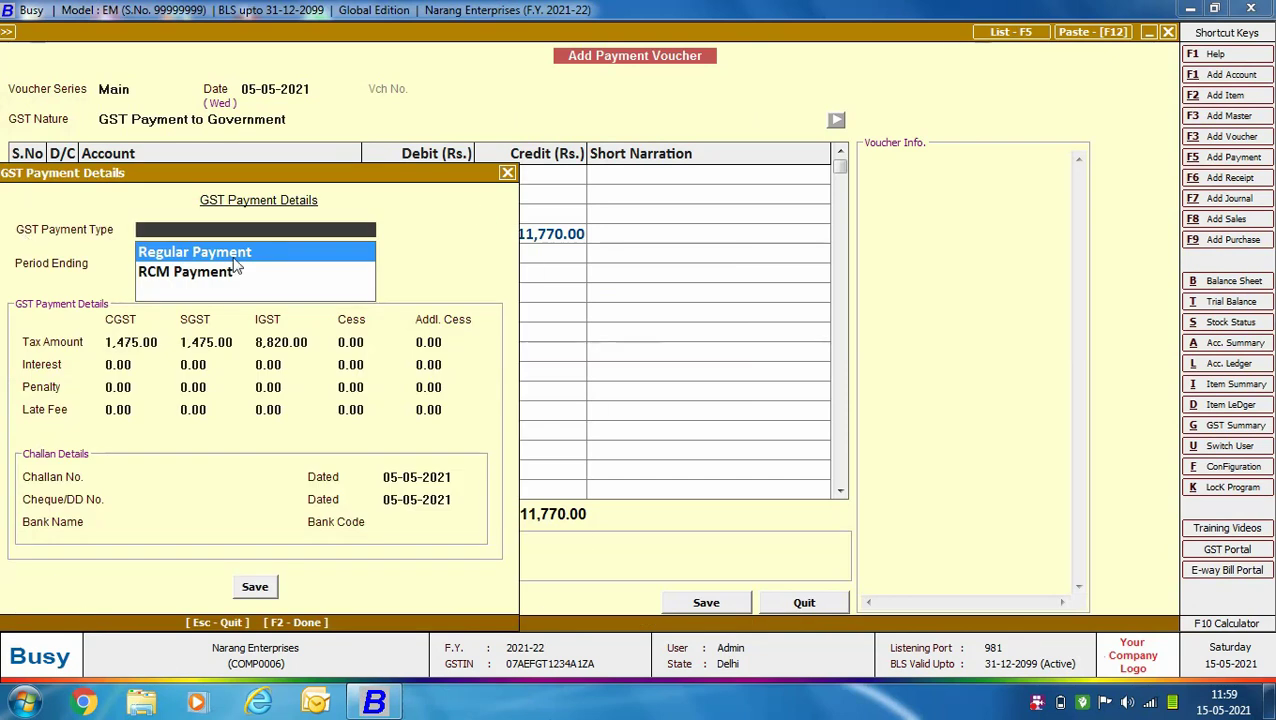
key("Down")
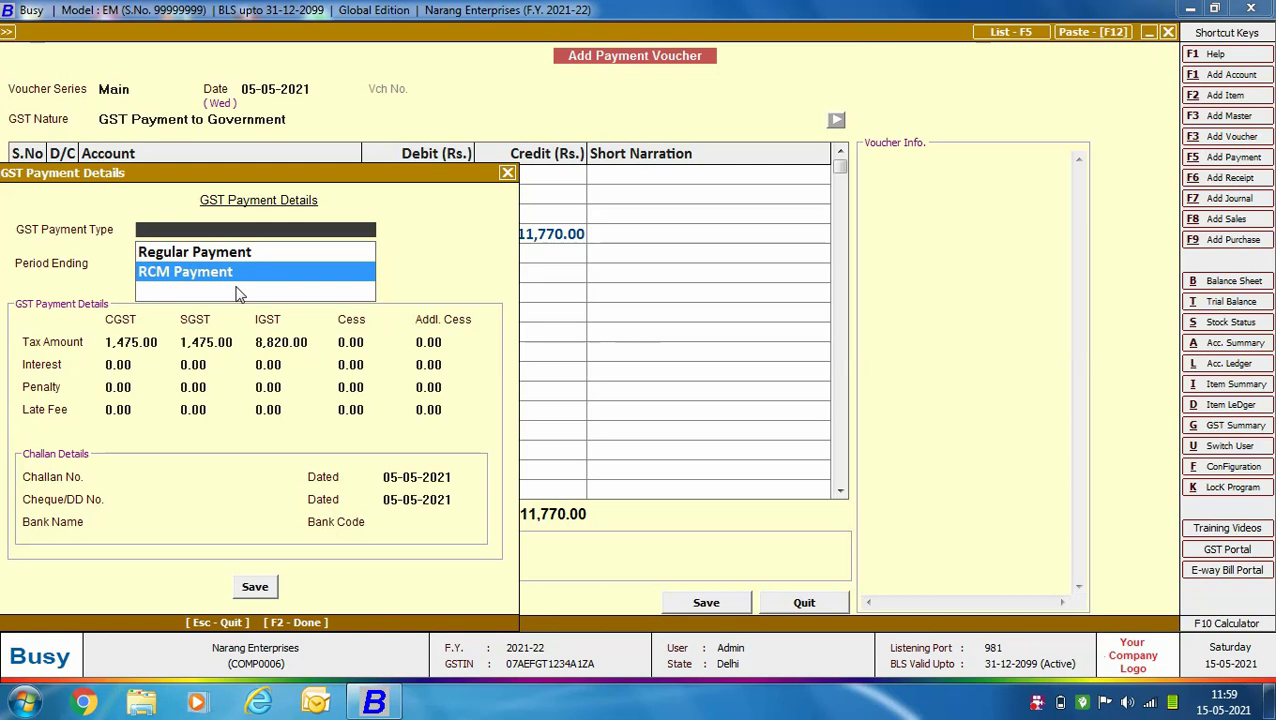
key("Return")
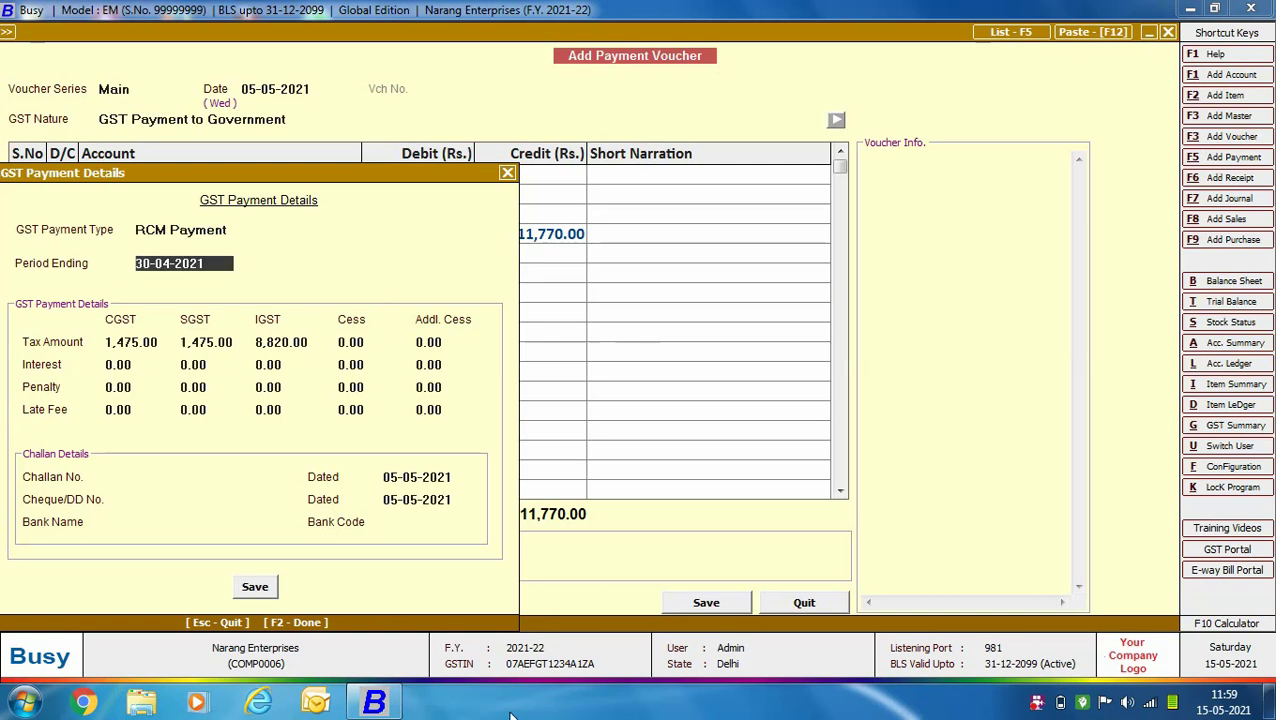
key("Return")
key("Return")
key("Return")
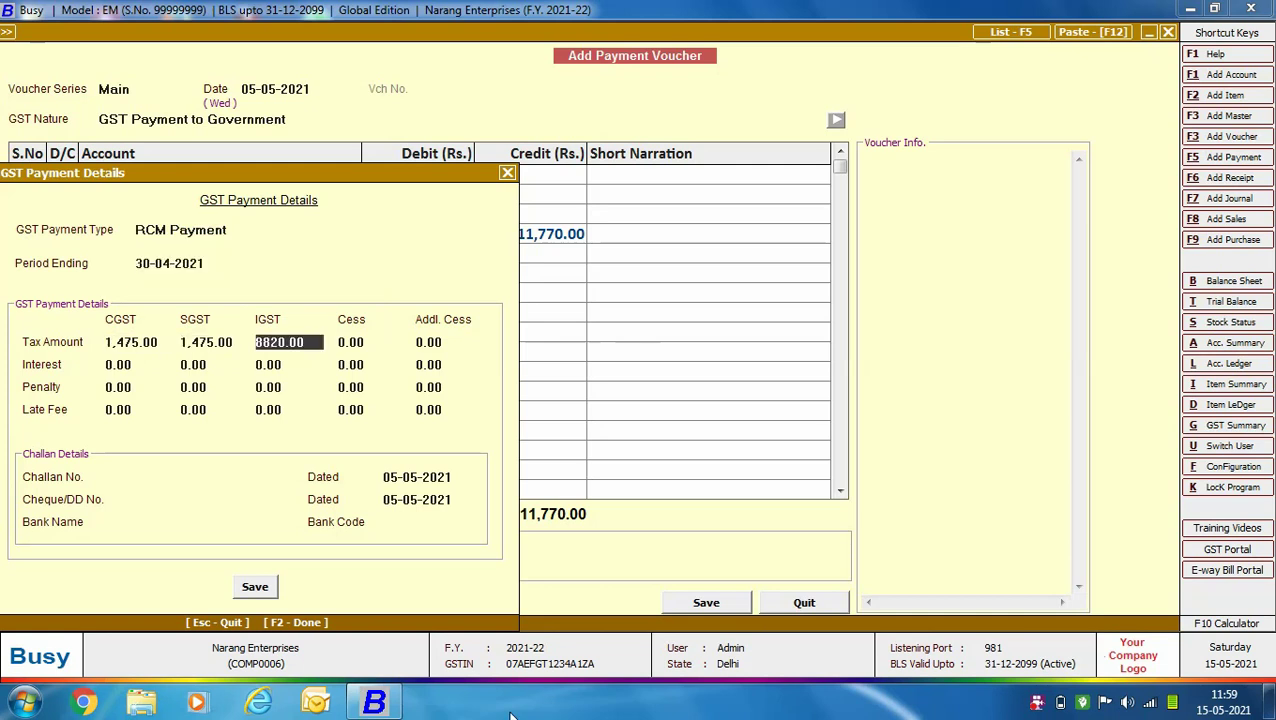
key("F2")
key("F2")
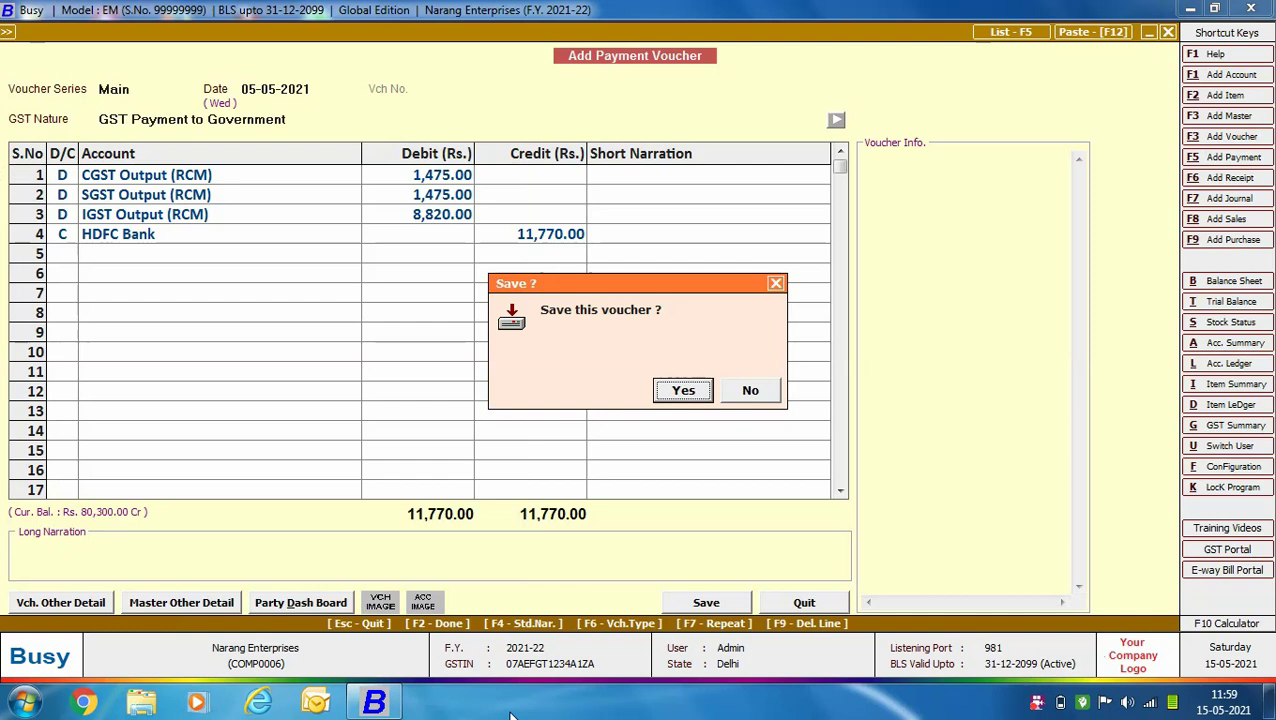
key("Return")
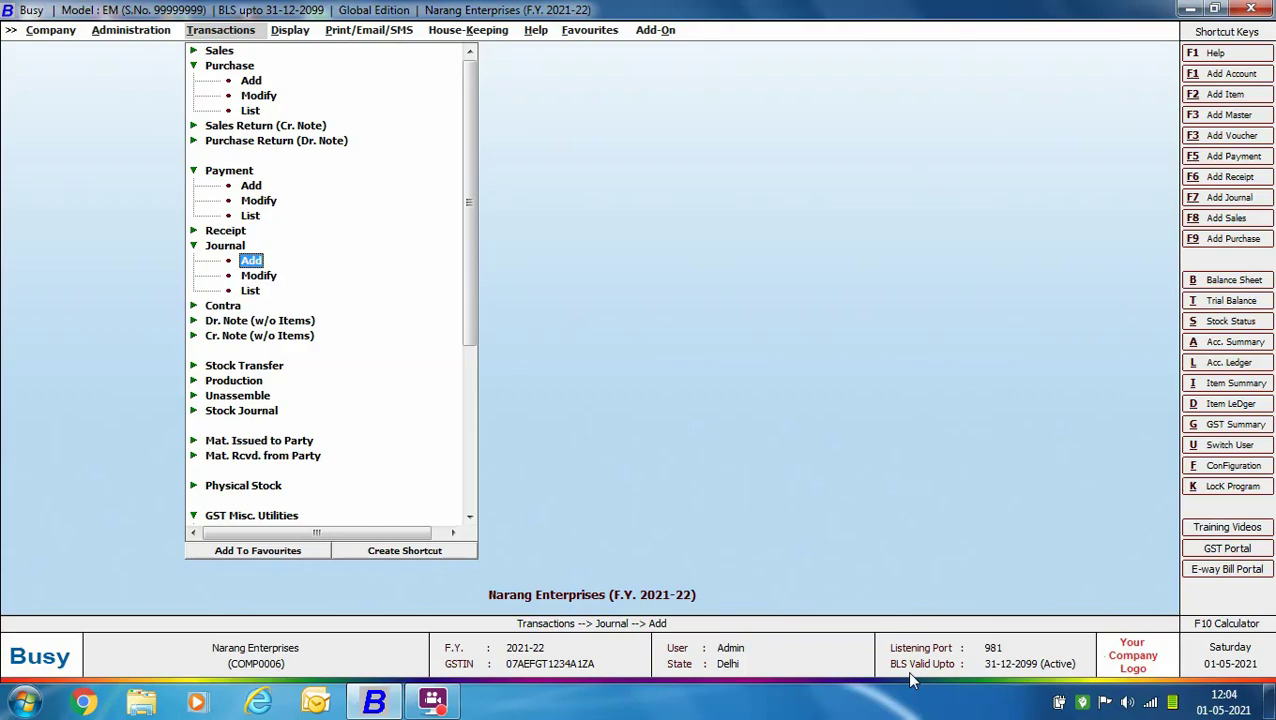
Start a journal voucher in series Main dated 30-04-2021 with the GST nature GST Tax Adjustments
key("Return")
key("Return")
key("Return")
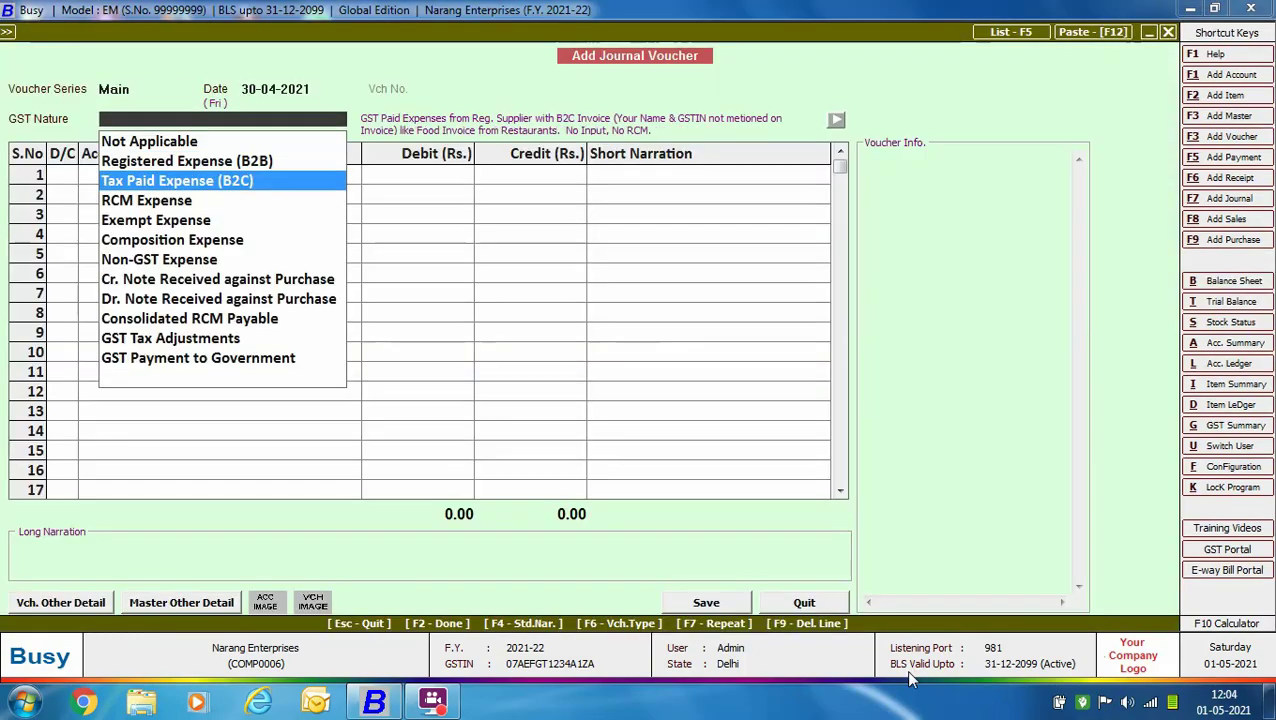
key("Down")
key("Down")
key("Down")
key("Down")
key("Down")
key("Down")
key("Down")
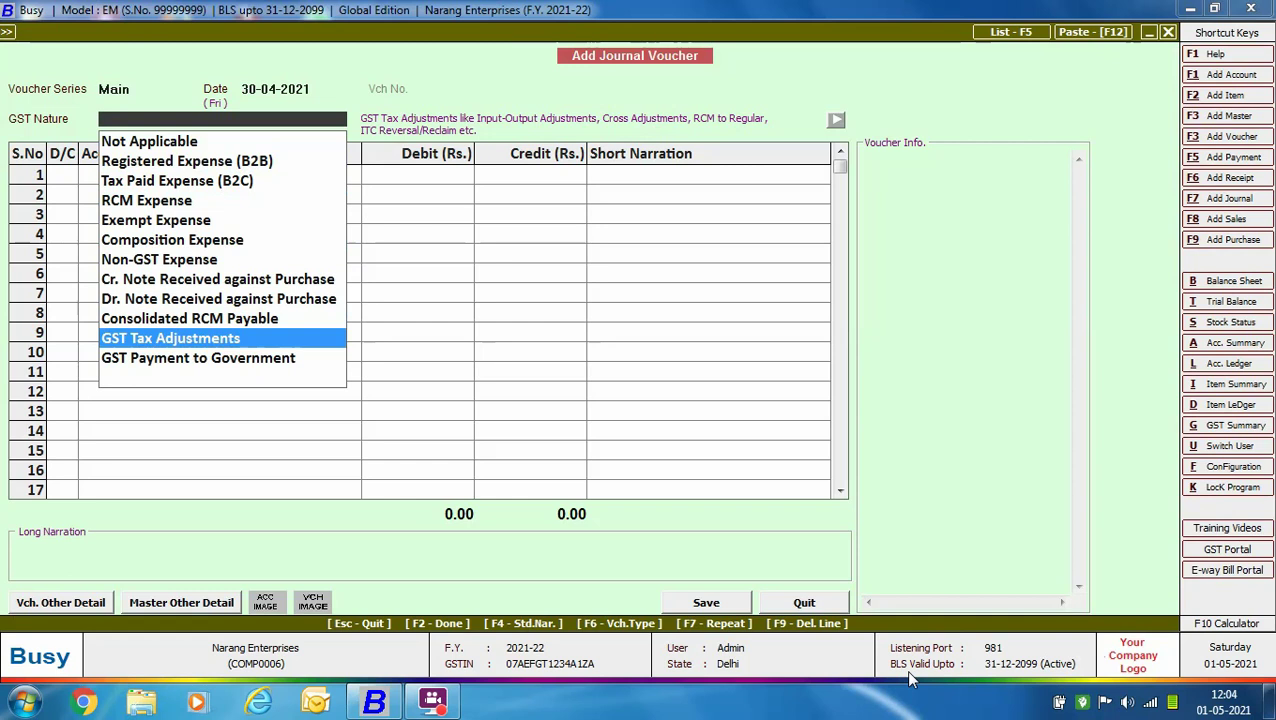
key("Return")
Debit CGST Input with Rs. 1,475 in the first row of the journal voucher
key("Return")
type("cgs")
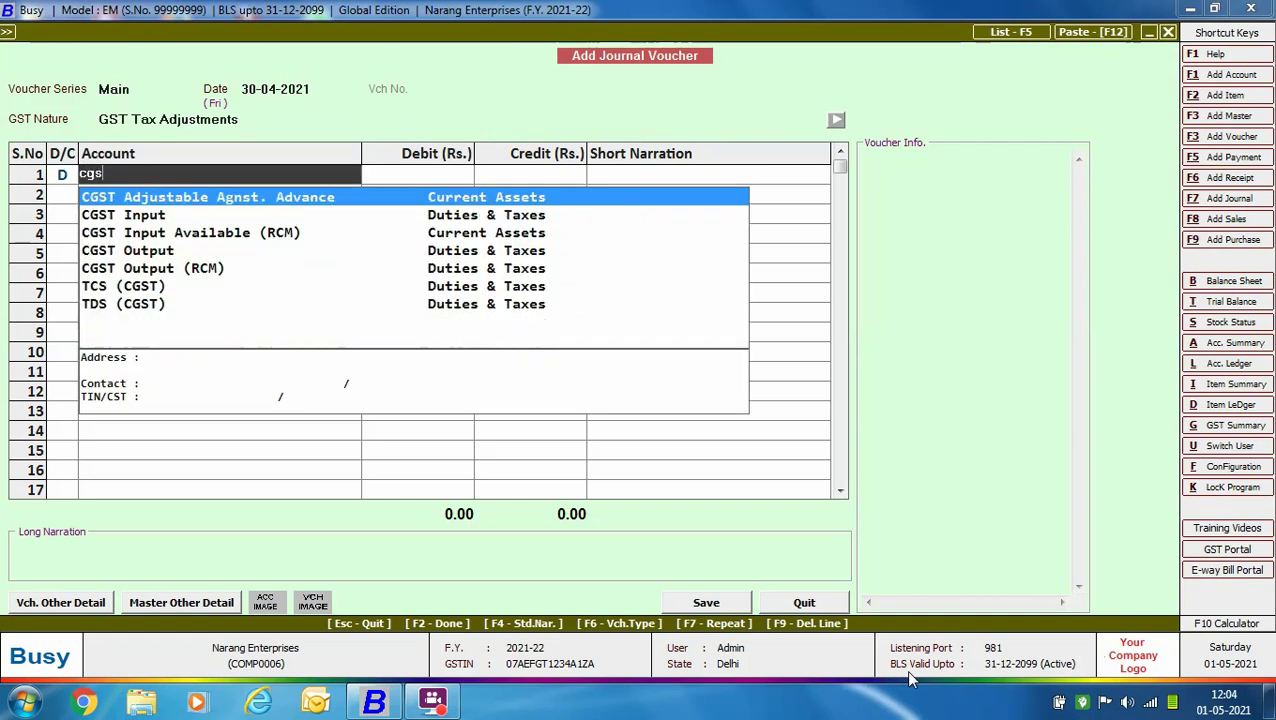
key("Down")
key("Return")
type("1475")
key("Return")
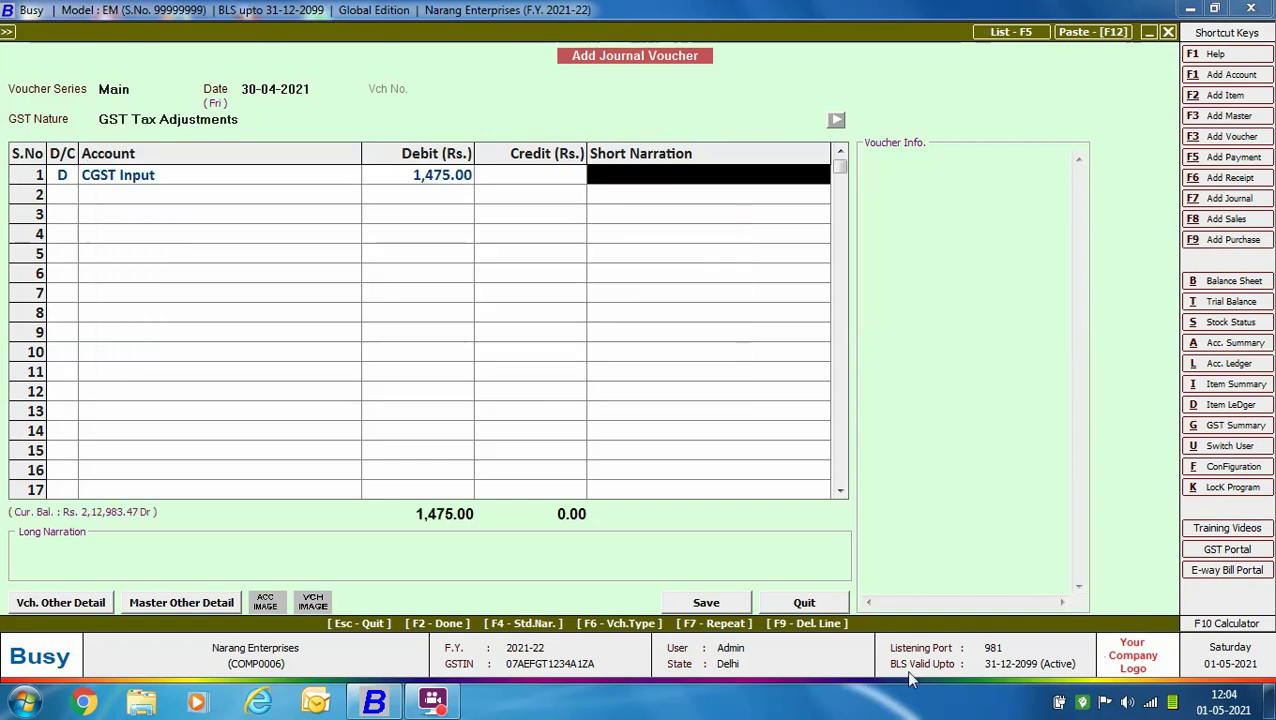
key("Return")
Debit SGST Input with Rs. 1,475 in the second row of the journal voucher
key("Return")
type("sgs")
key("Down")
key("Return")
type("1,4")
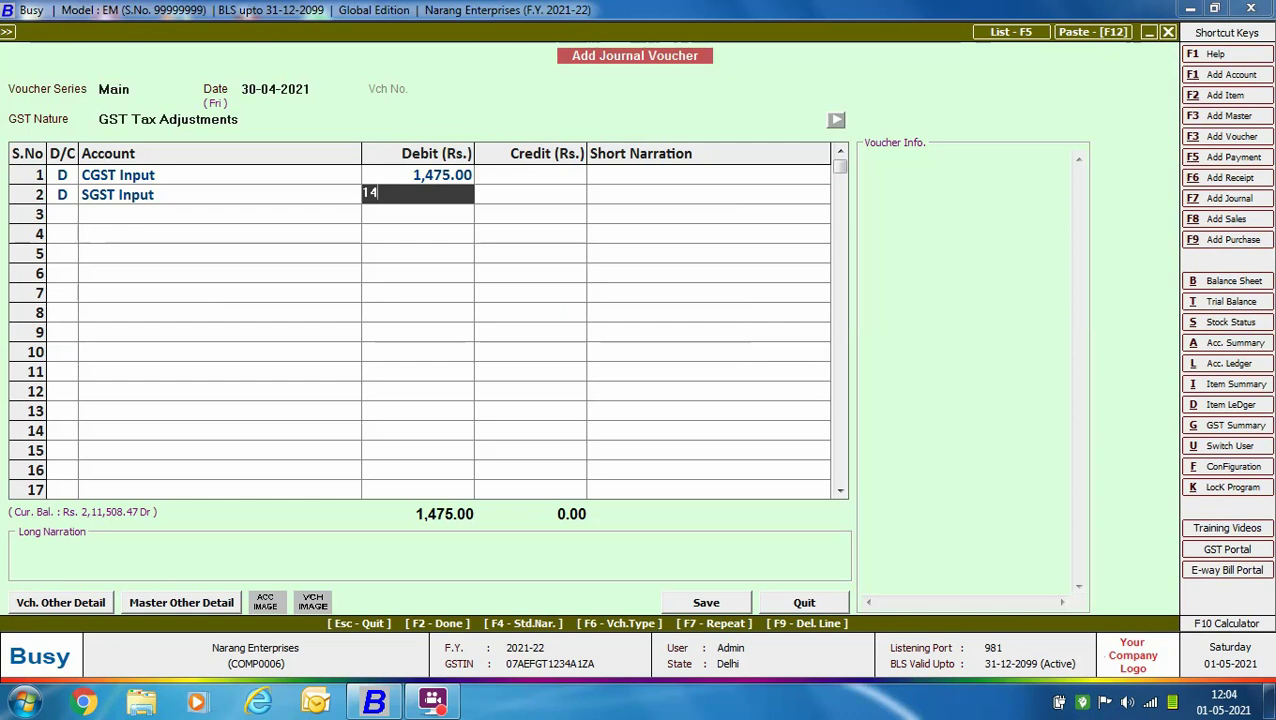
type("75")
key("Return")
key("Return")
Debit IGST Input with Rs. 8,820 in the third row of the journal voucher
key("Return")
type("igs")
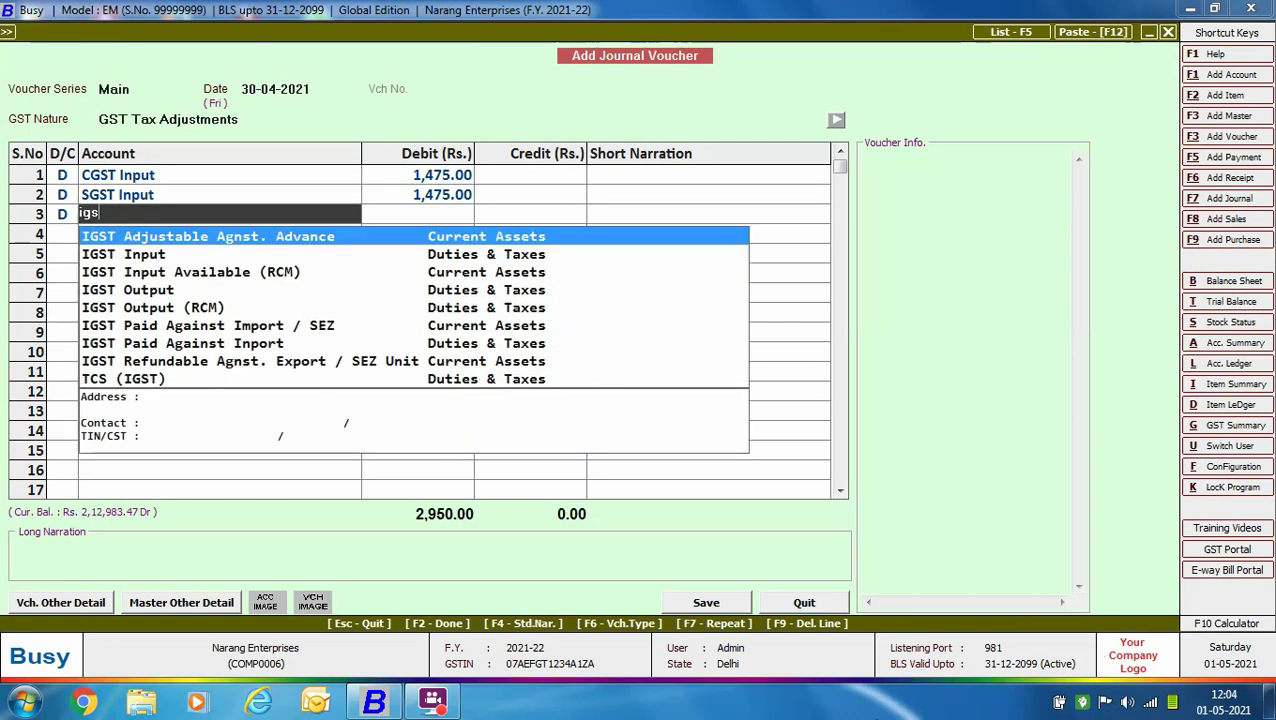
key("Down")
key("Return")
type("8,820")
key("Return")
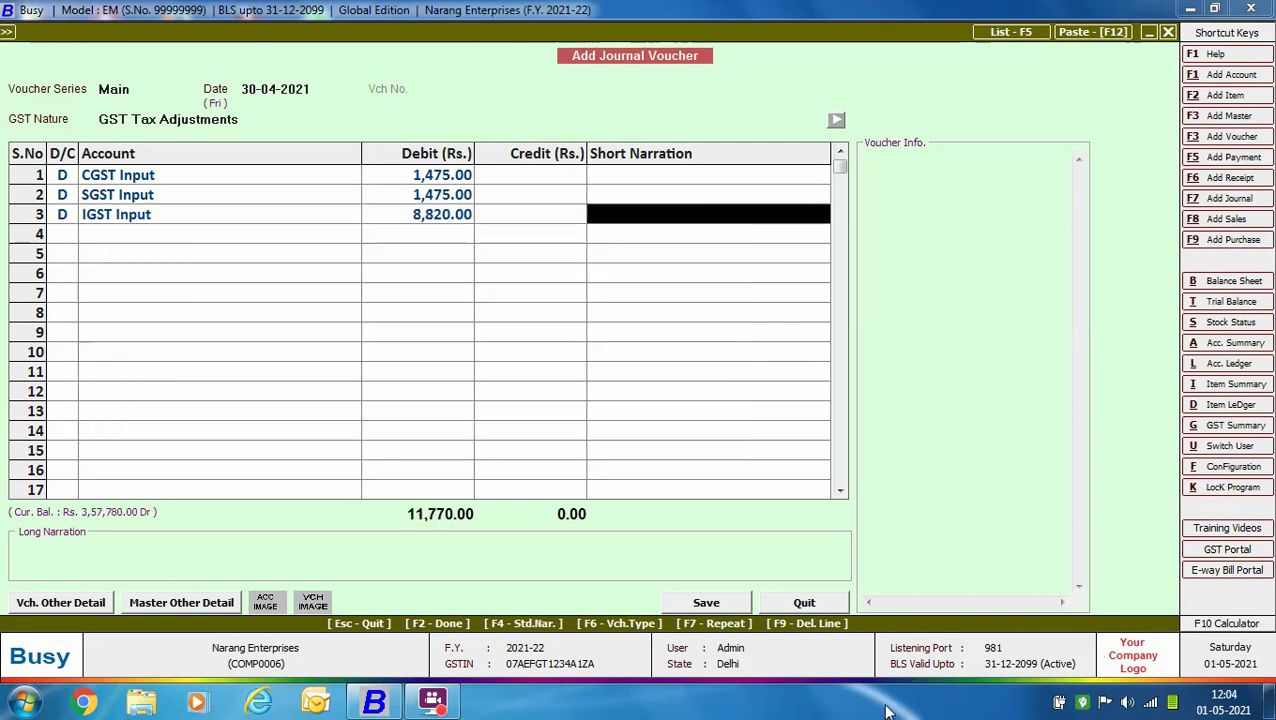
key("Return")
Credit CGST Output (RCM) with Rs. 1,475 in the fourth row of the journal voucher
key("Return")
type("cgst")
key("Down")
key("Down")
key("Down")
key("Down")
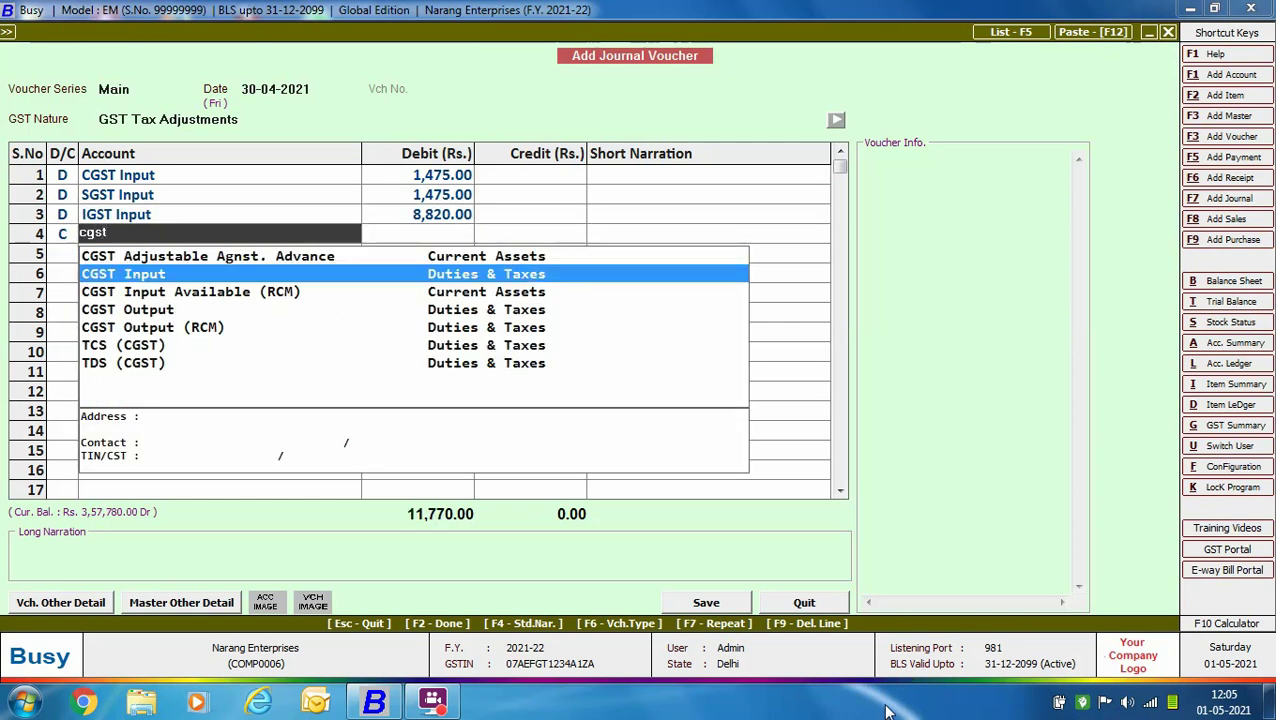
key("Return")
type("1475")
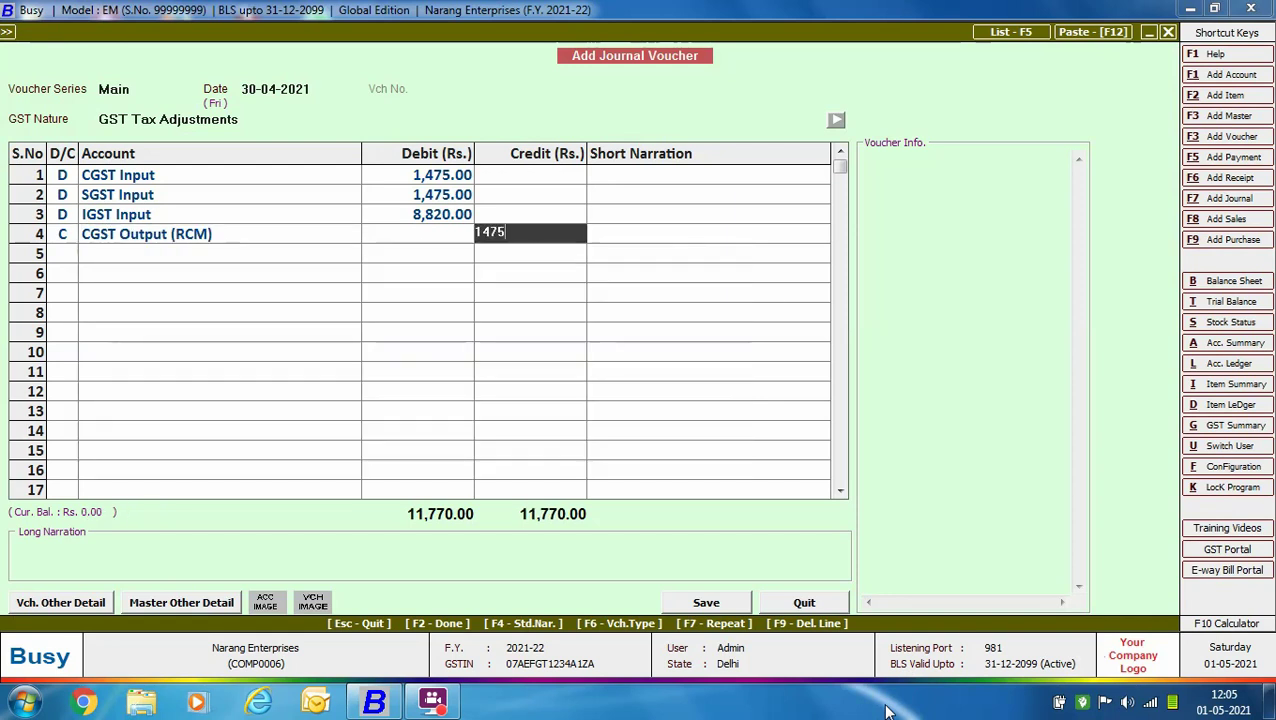
key("Return")
key("Return")
Credit SGST Output (RCM) with Rs. 1,475 in the fifth row of the journal voucher
key("Return")
type("sg")
key("Down")
key("Down")
key("Down")
key("Down")
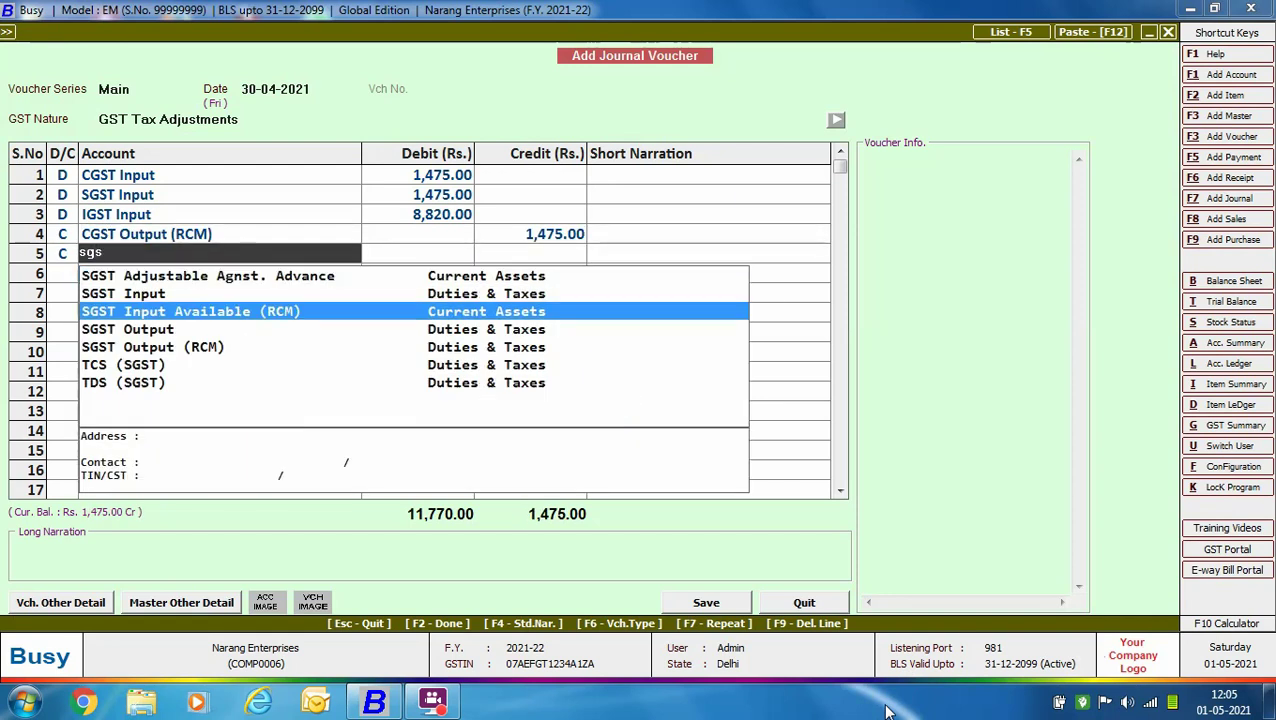
key("Return")
type("1475")
key("Return")
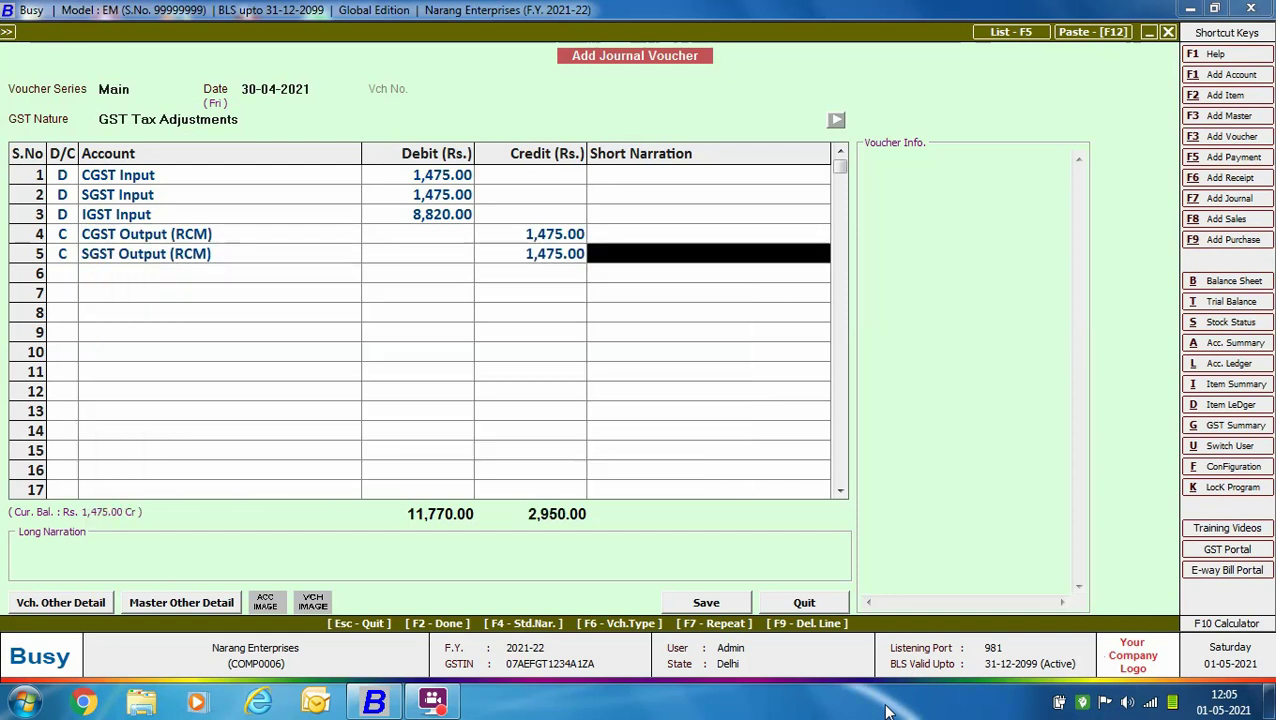
key("Return")
Credit IGST Output (RCM) with Rs. 8,820 in the sixth row of the journal voucher
key("Return")
type("igst")
key("Down")
key("Down")
key("Down")
key("Down")
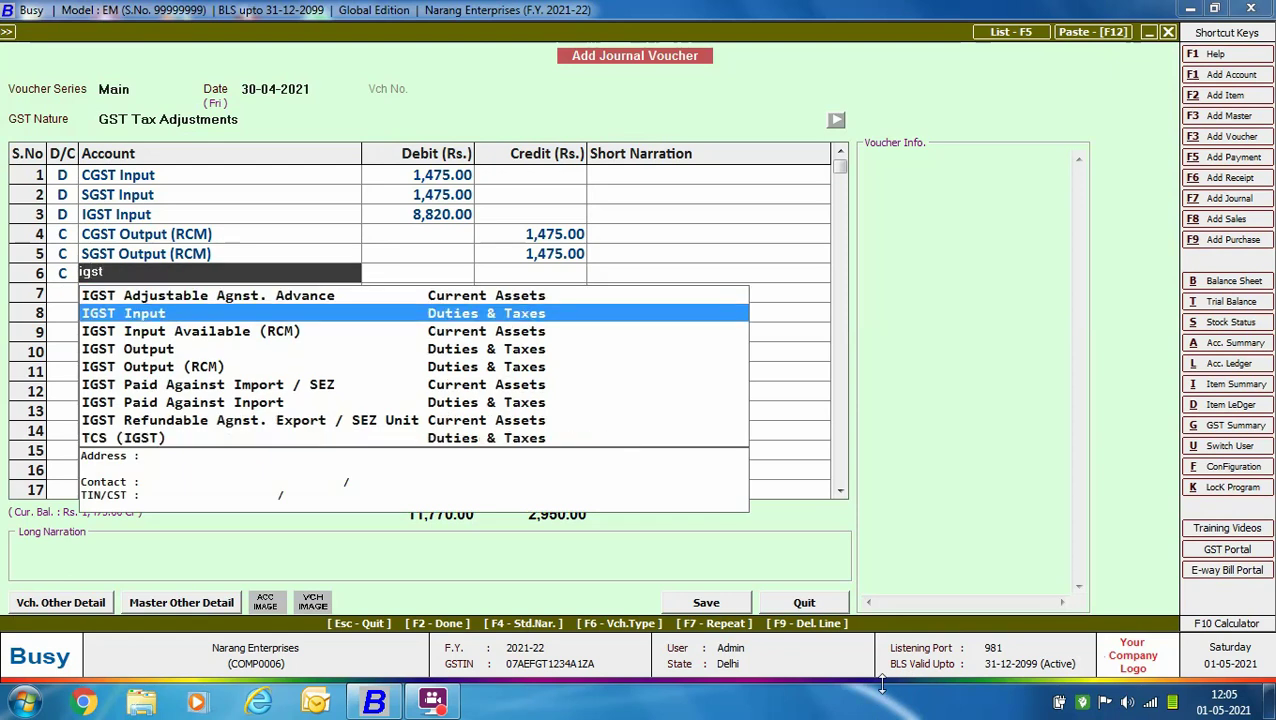
key("Return")
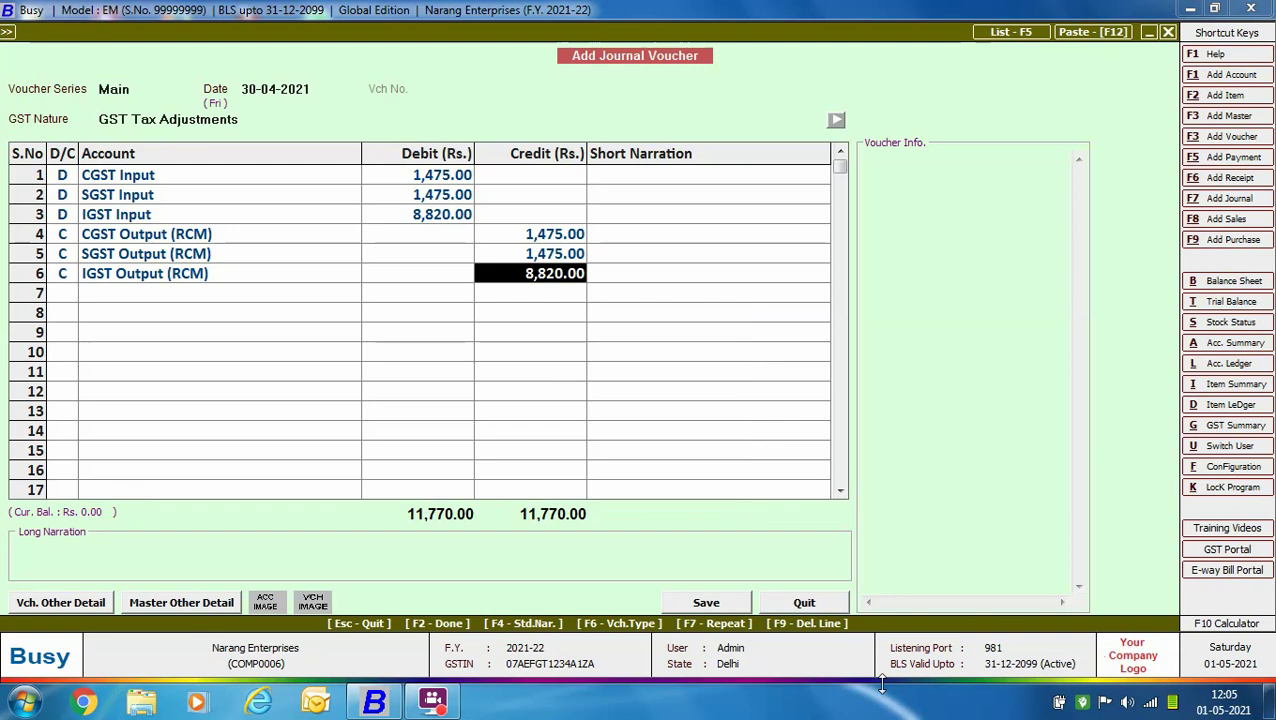
key("Return")
Set the GST adjustment type to RCM to Regular Adjustment for the period ending 30-04-2021, then save the journal voucher and leave voucher entry
key("Return")
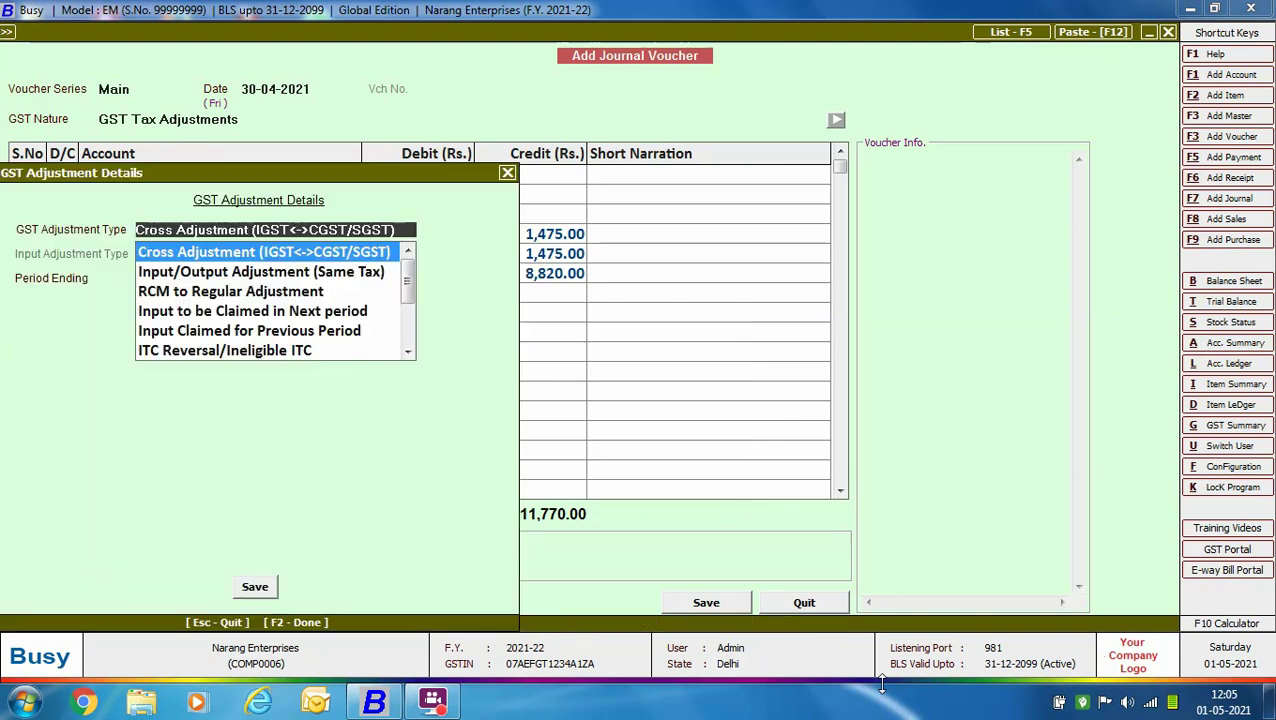
key("Down")
key("Down")
key("Return")
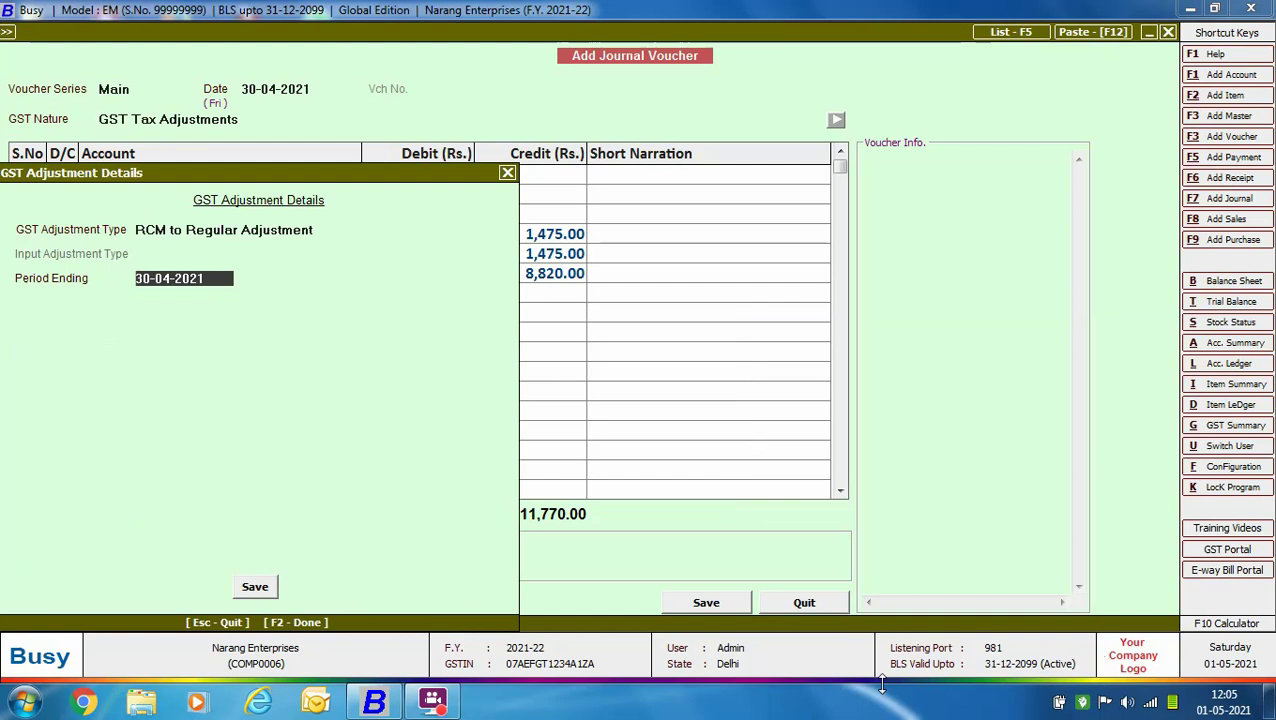
key("Return")
key("Return")
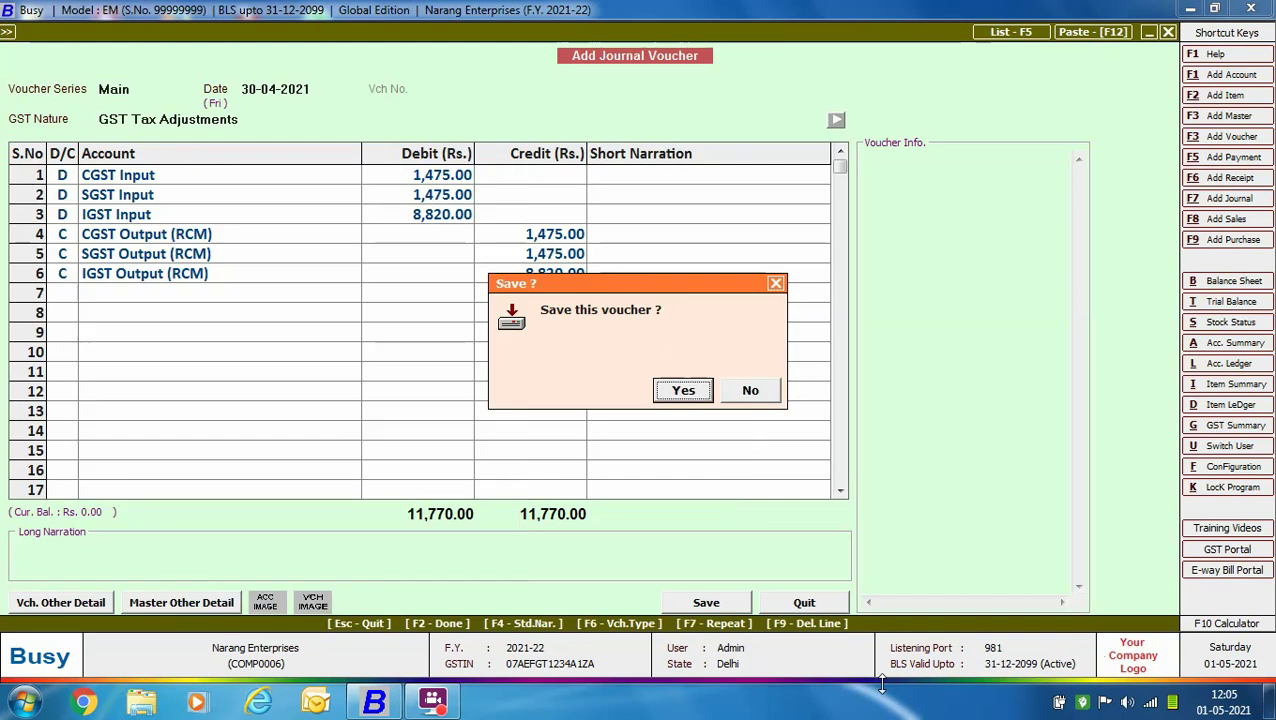
key("Return")
key("Escape")
key("Escape")
key("Escape")
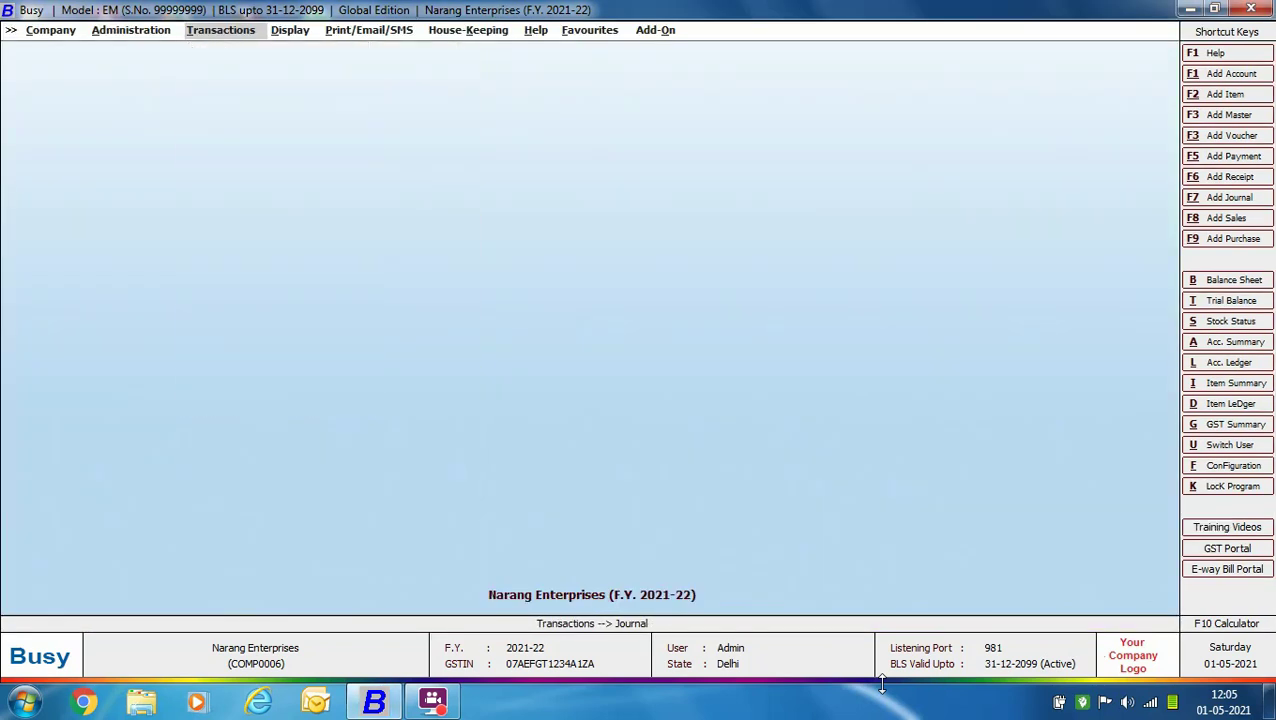